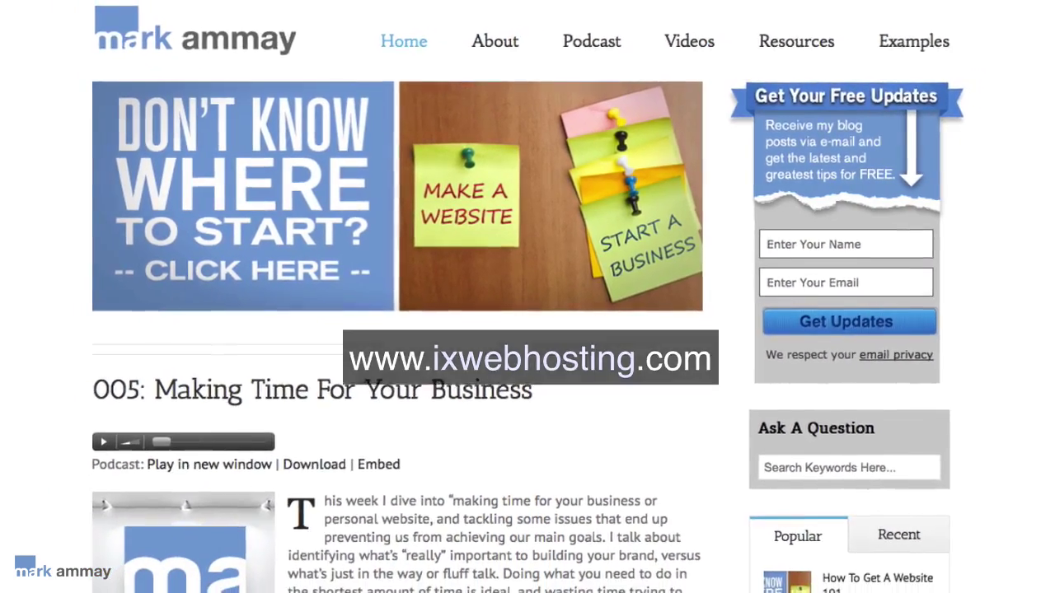
Scroll down markammay.com's sidebar to the 'I Use This For Web Hosting' IX Web Hosting banner at $3.95.
scroll(527, 330, down, 5)
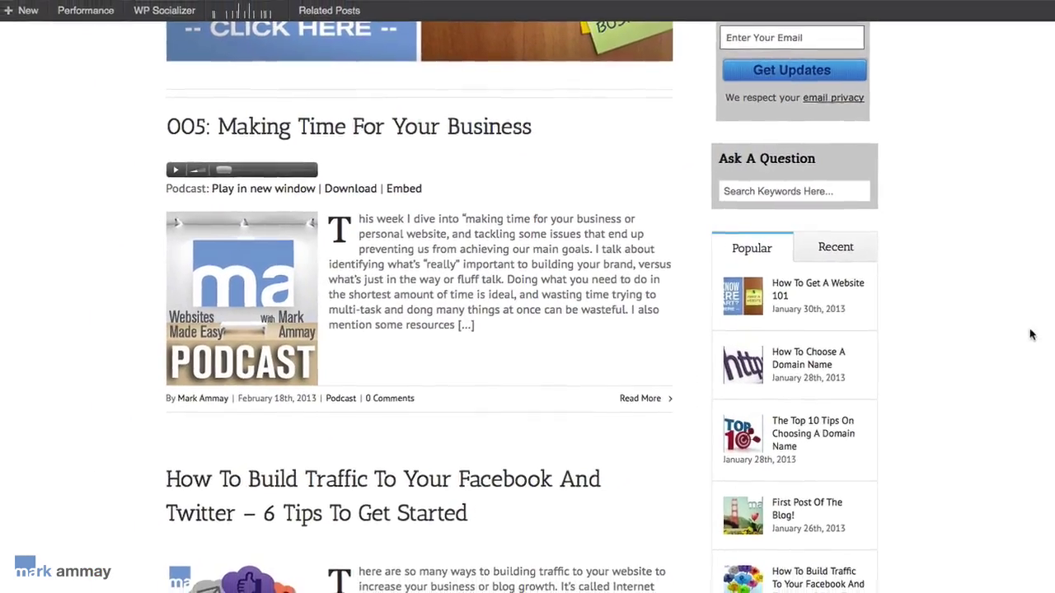
scroll(1028, 334, down, 4)
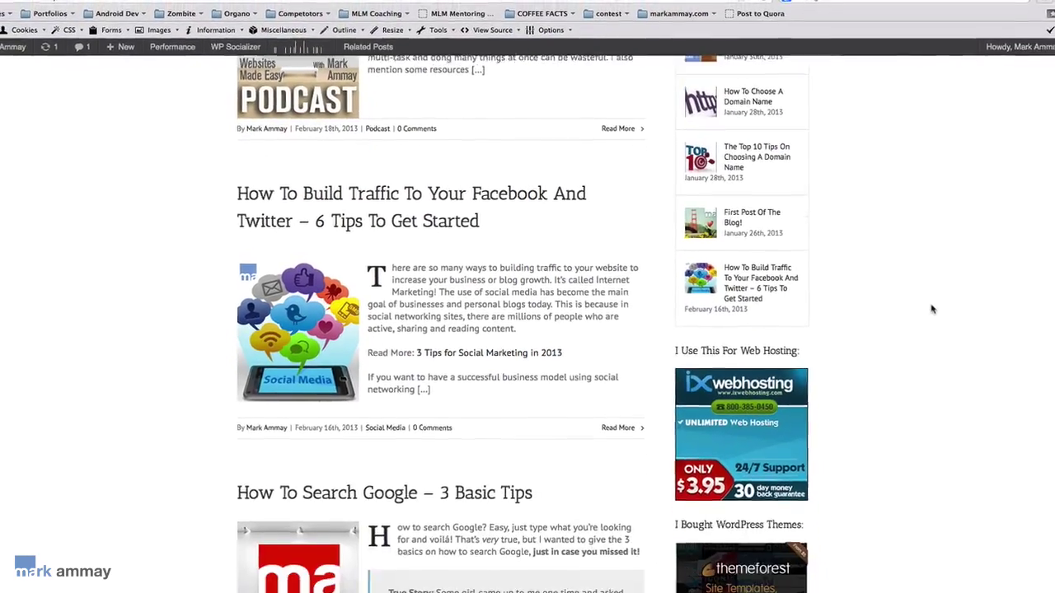
scroll(913, 302, down, 2)
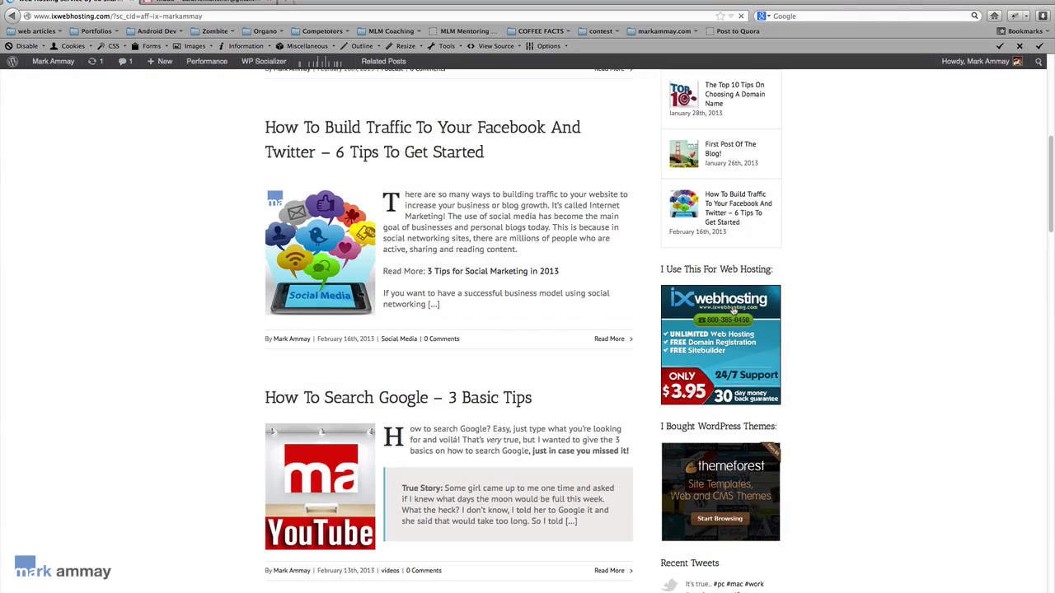
Follow the blog's IX Web Hosting ad through to the Linux Hosting Plans pricing page.
click(733, 311)
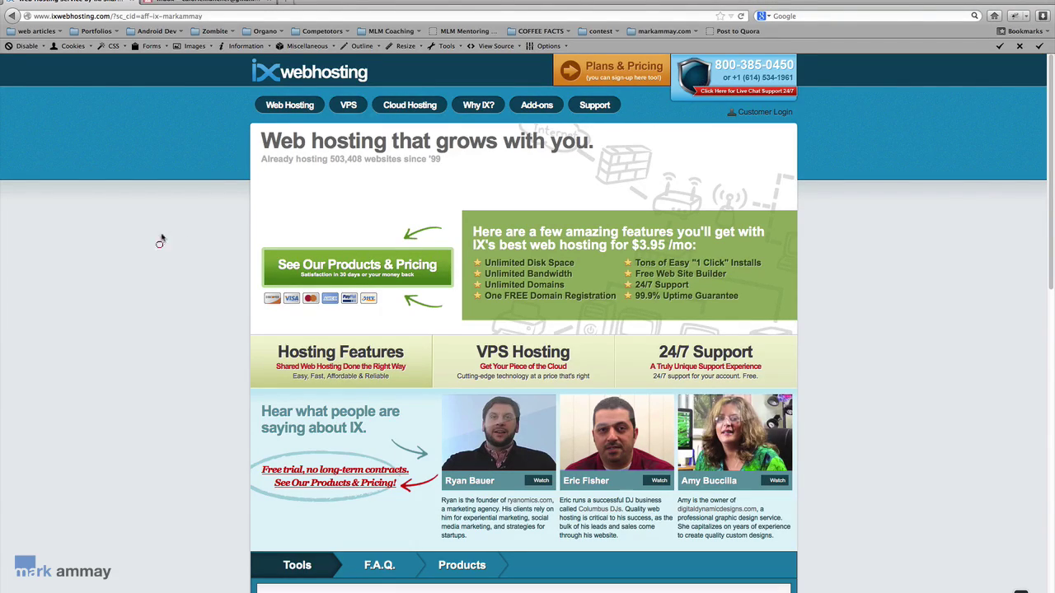
click(295, 110)
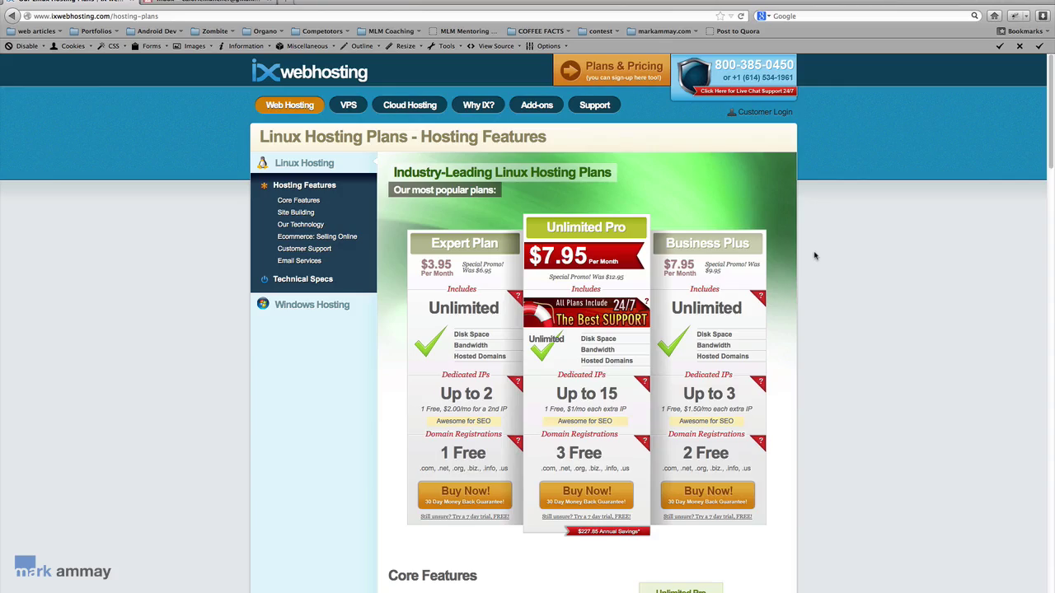
Compare the plans' dedicated IP allowances (2, 15, 3) and free domains (1, 3, 2).
scroll(814, 256, down, 1)
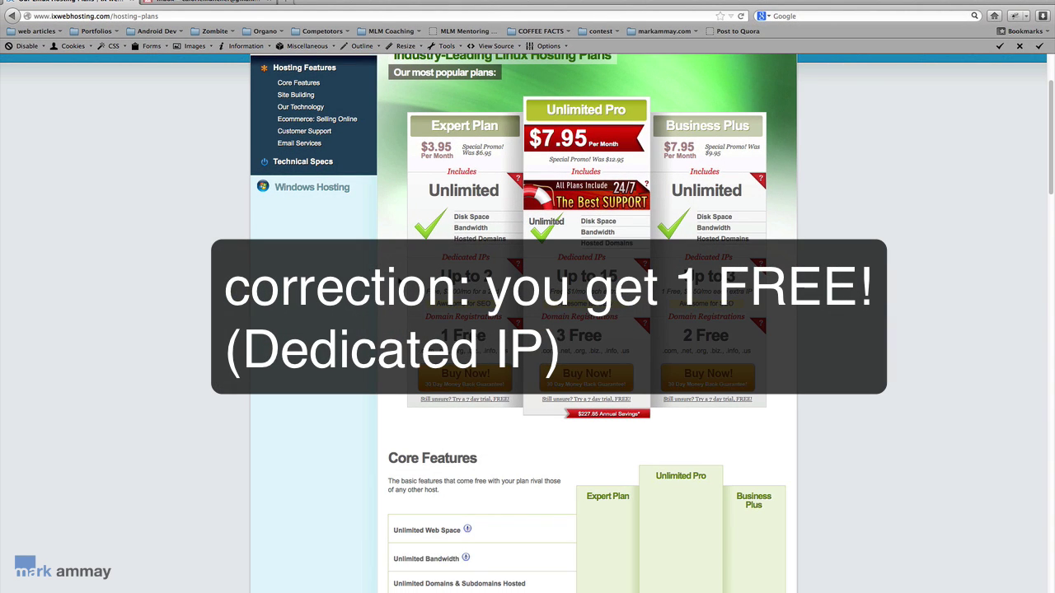
scroll(405, 236, down, 3)
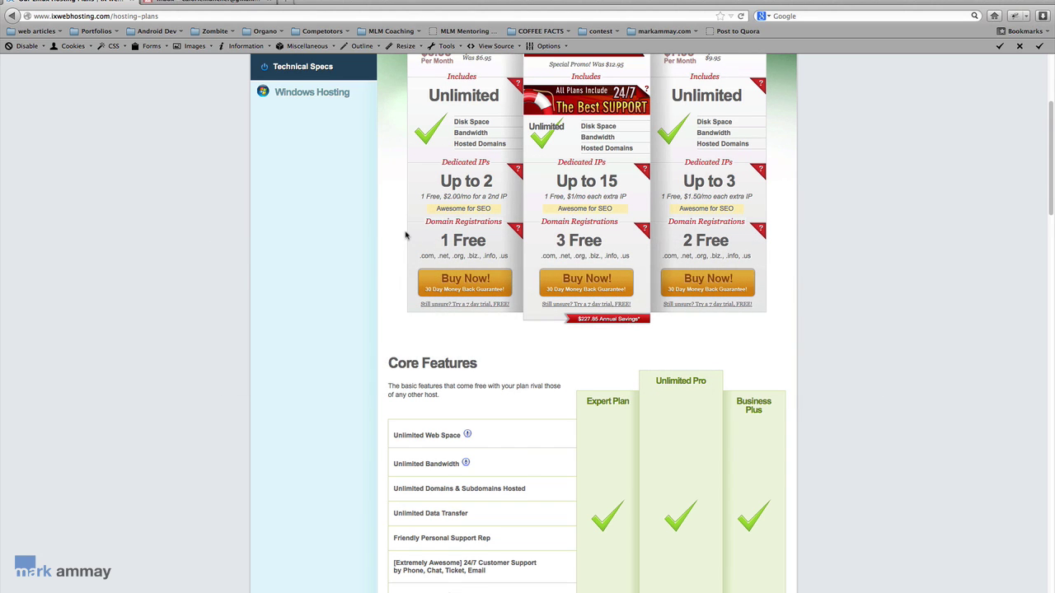
scroll(405, 235, up, 1)
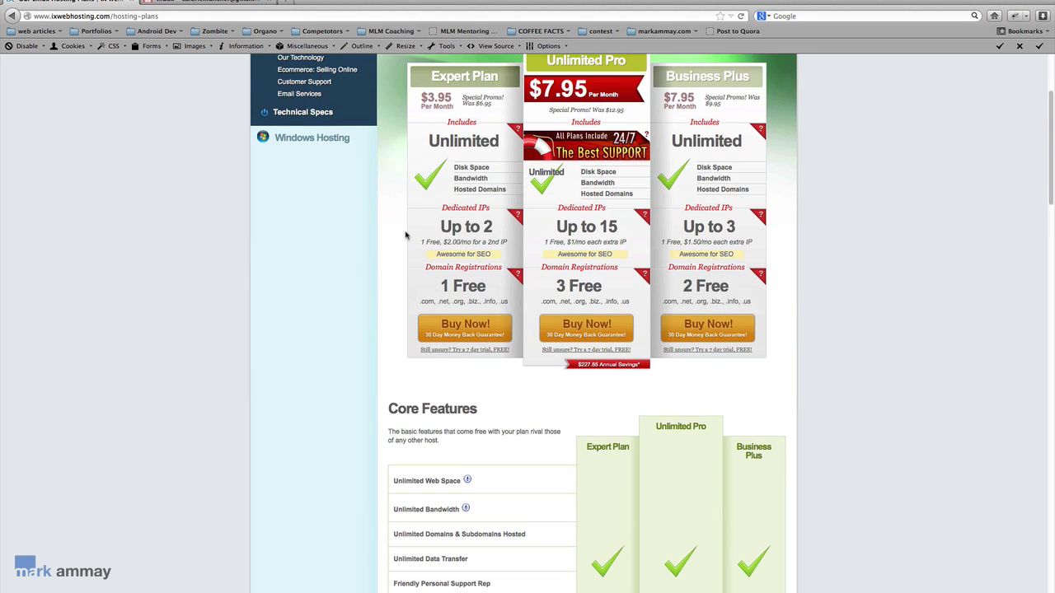
Start an Expert Plan order and enter the new site's contact e-mail address on the form.
click(463, 329)
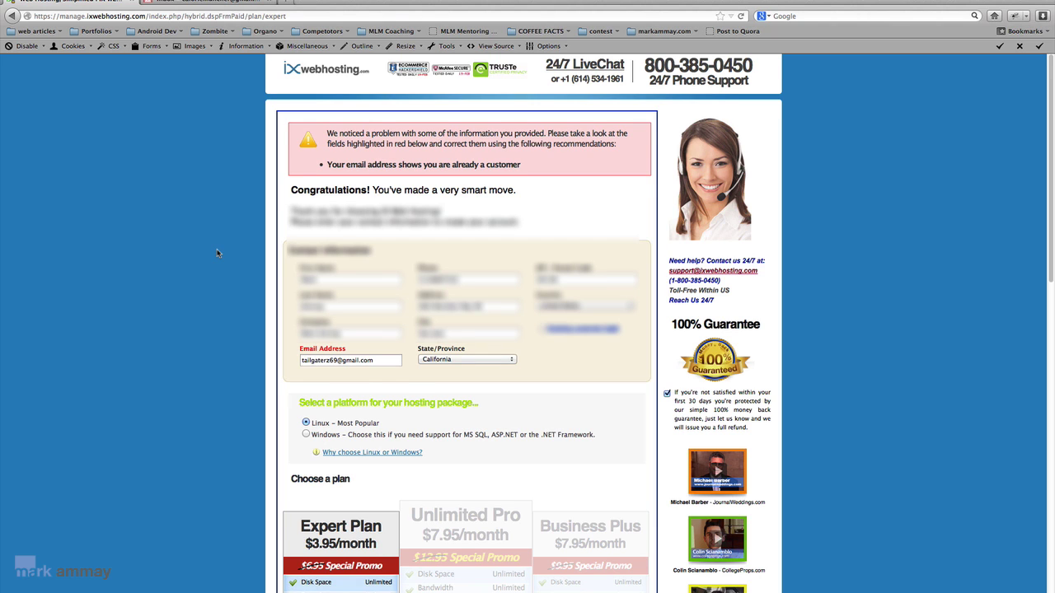
scroll(222, 256, down, 1)
click(345, 326)
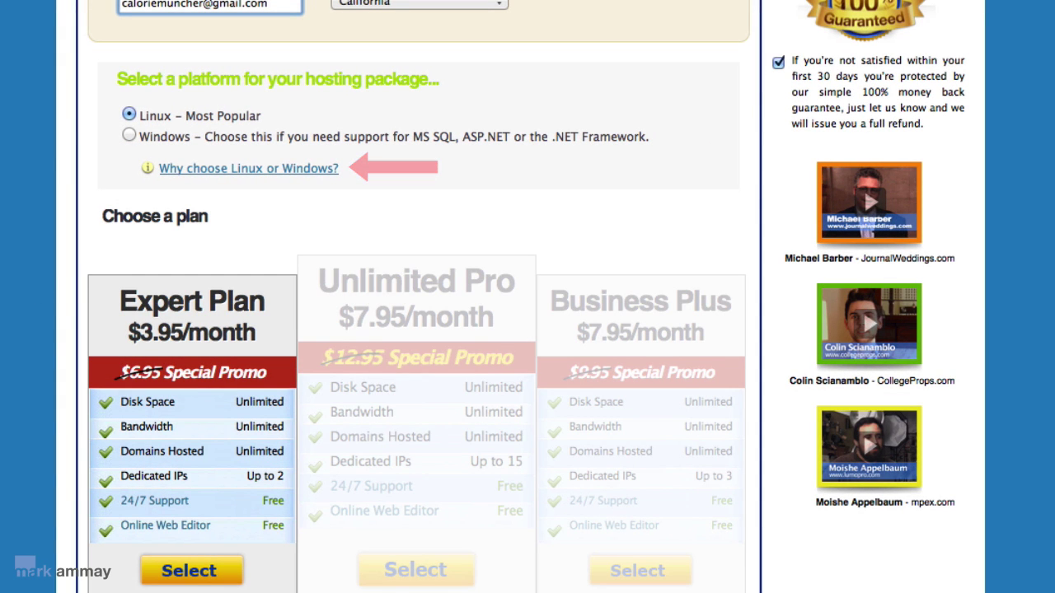
Untick the Domain Club add-on, leaving Expert Plan (Linux) at $9.95/mo. + $30 Setup.
scroll(527, 330, down, 5)
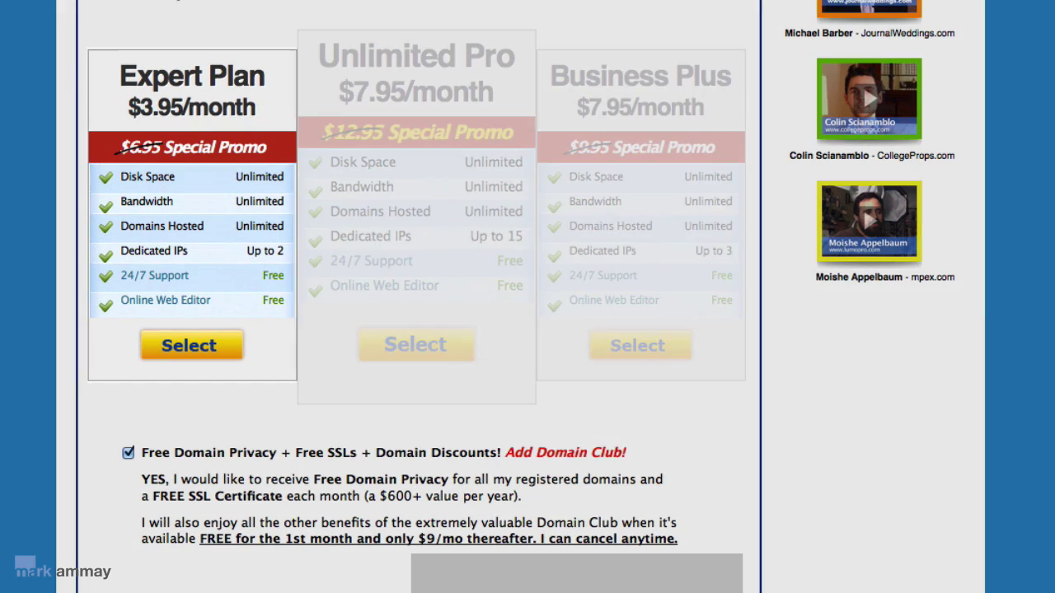
scroll(66, 169, down, 1)
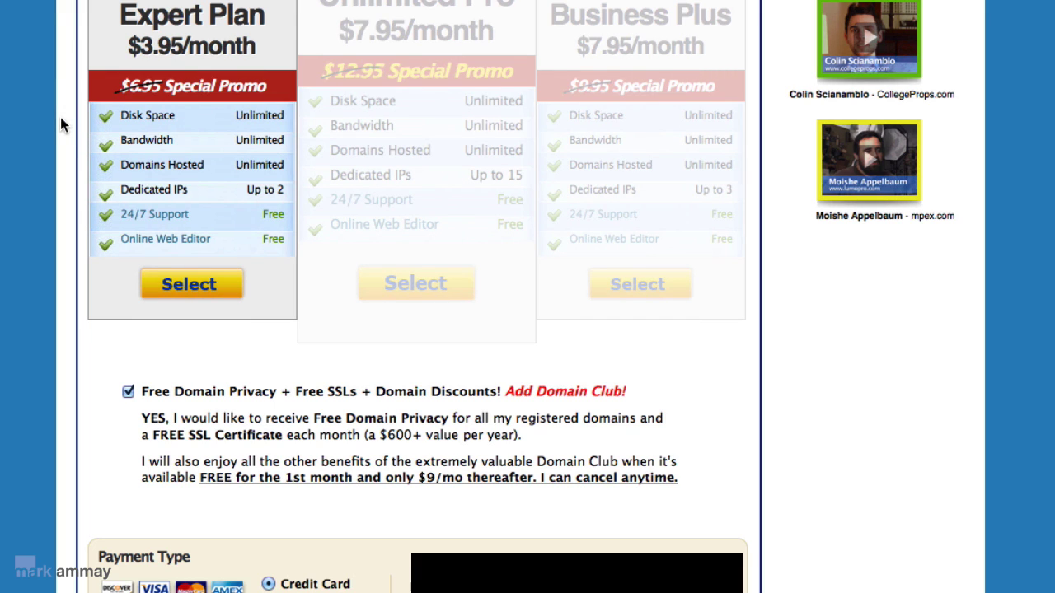
scroll(79, 141, up, 1)
scroll(79, 142, down, 5)
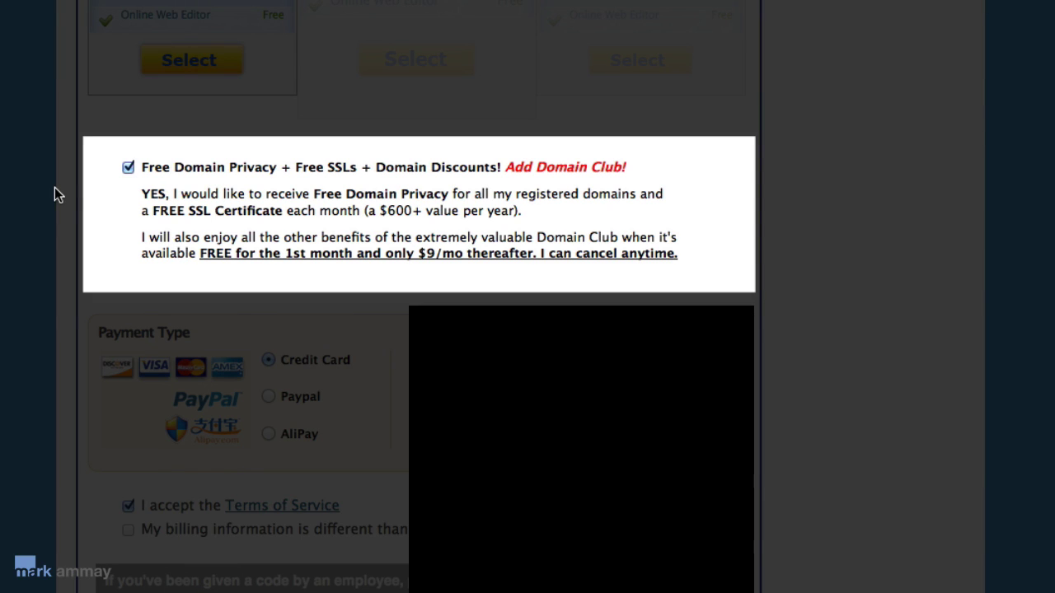
click(128, 167)
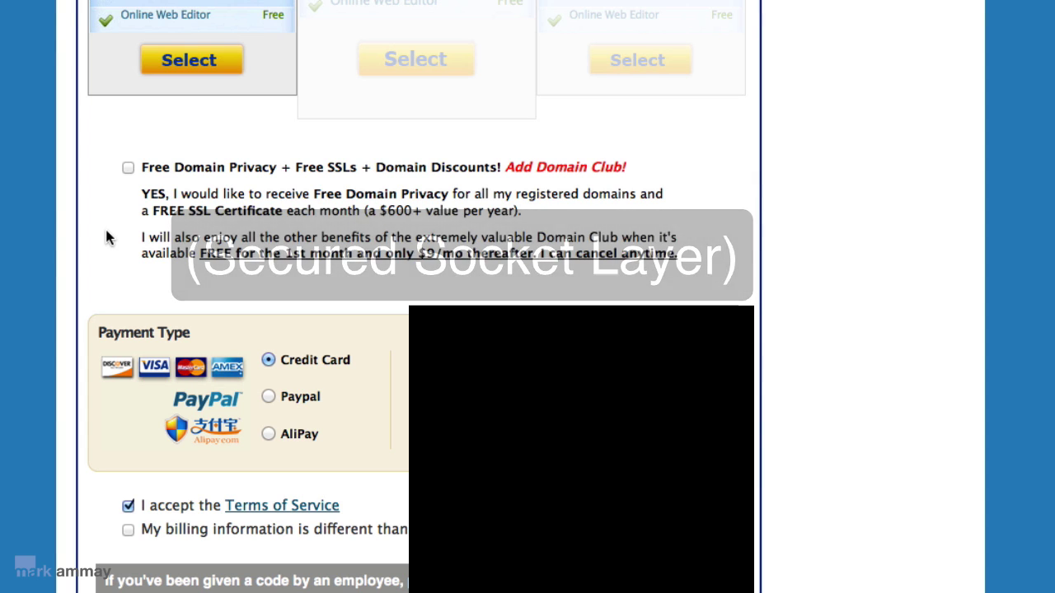
scroll(106, 238, down, 5)
scroll(106, 237, down, 1)
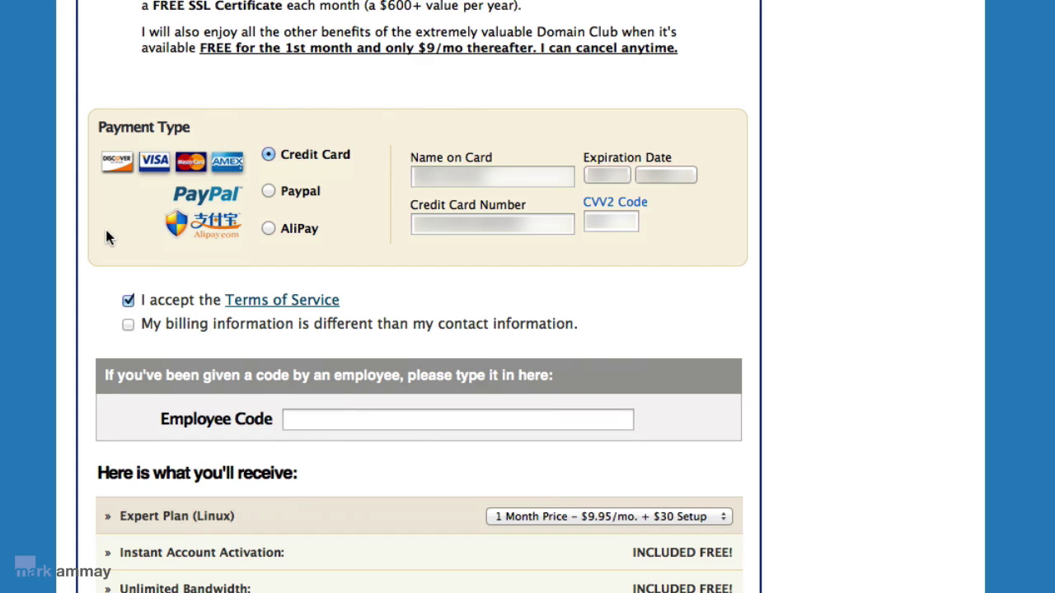
Try the 24 Month Price billing term for the Expert Plan, then return to 1 Month Price.
scroll(105, 237, down, 6)
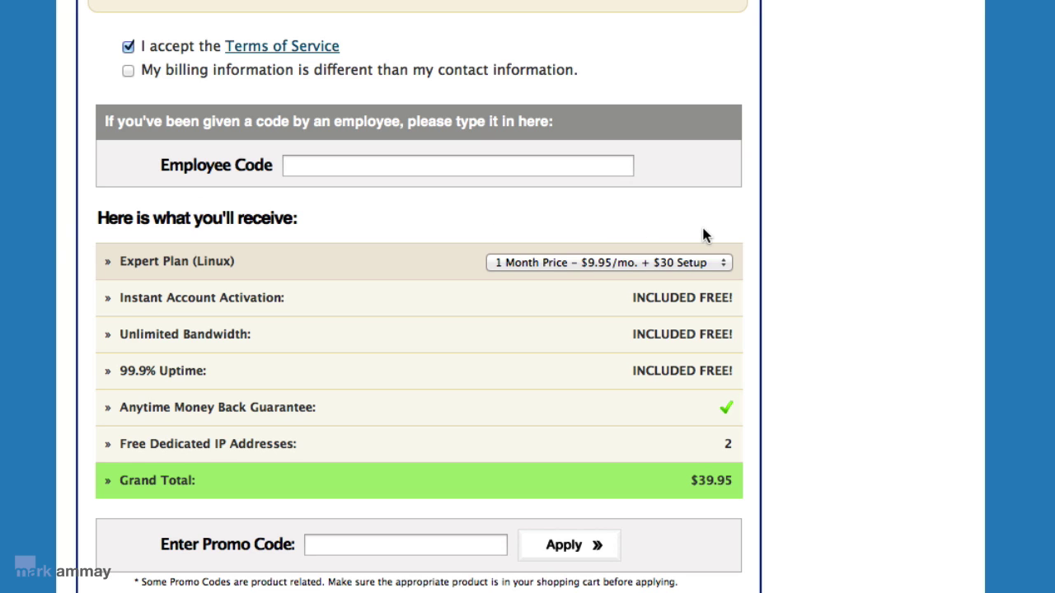
click(724, 262)
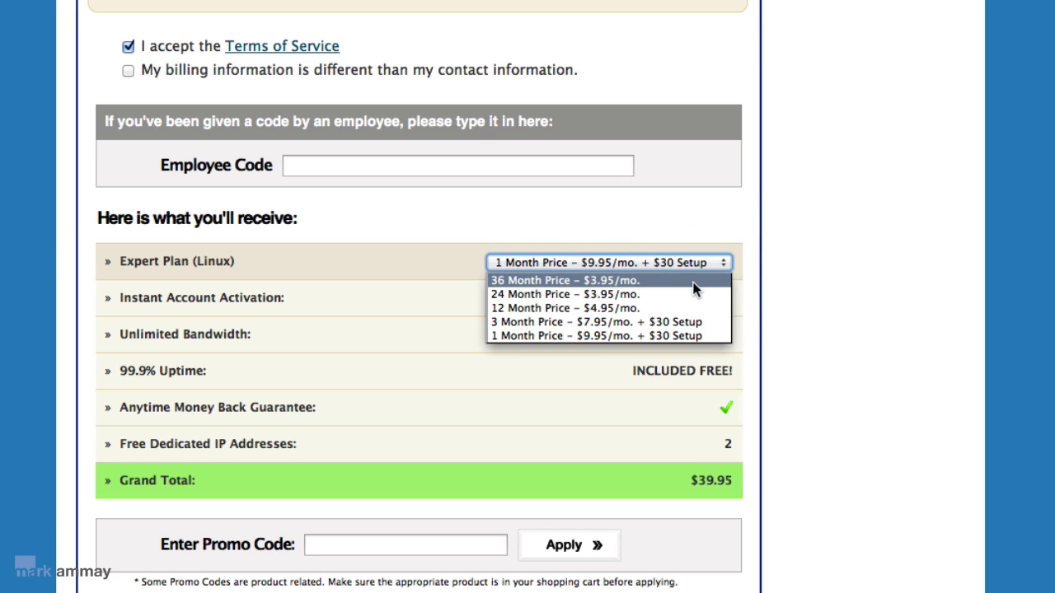
click(693, 290)
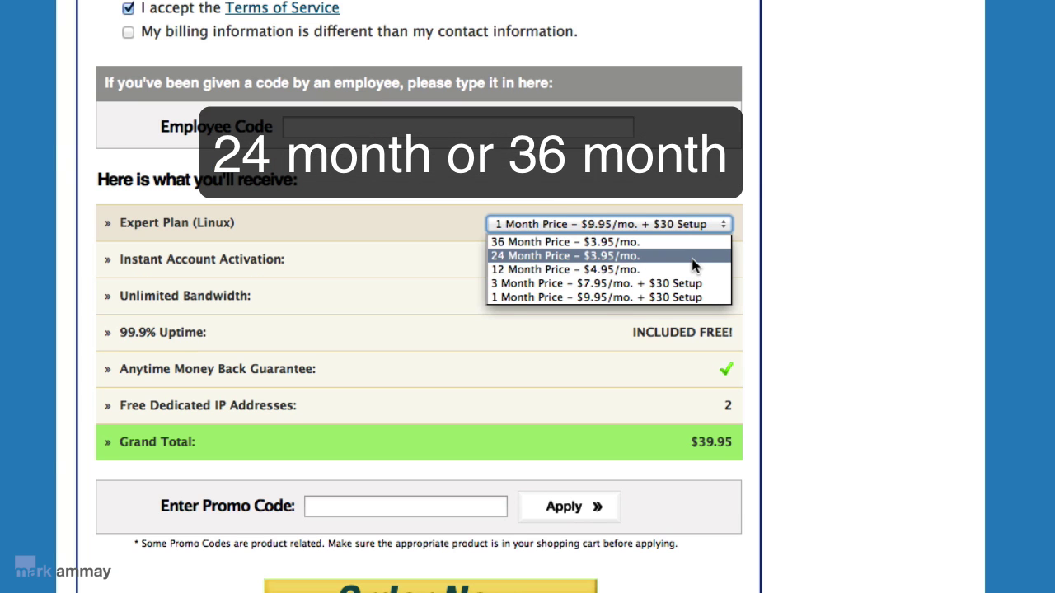
click(692, 258)
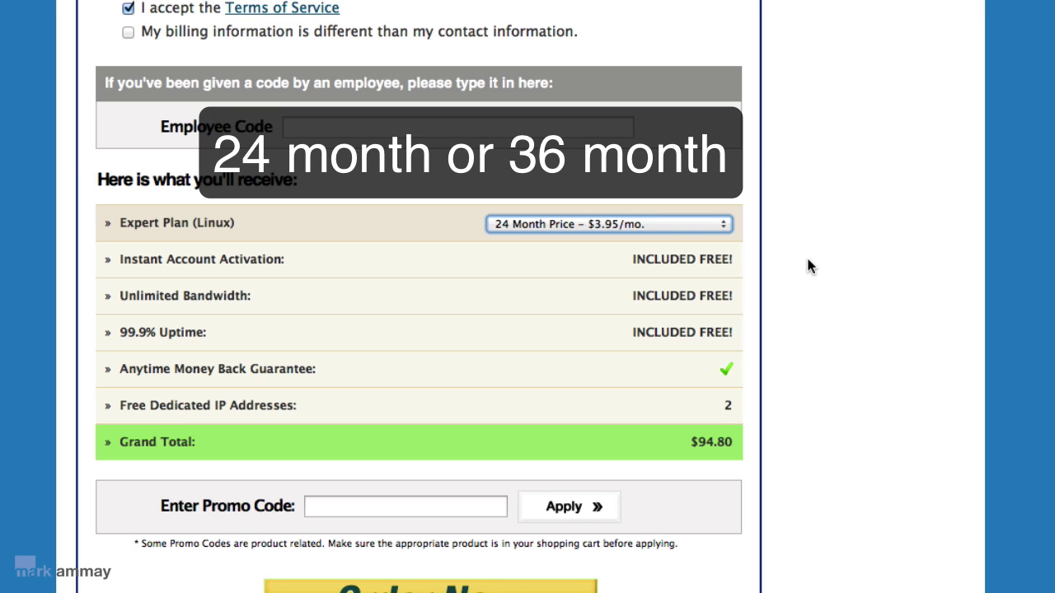
click(710, 228)
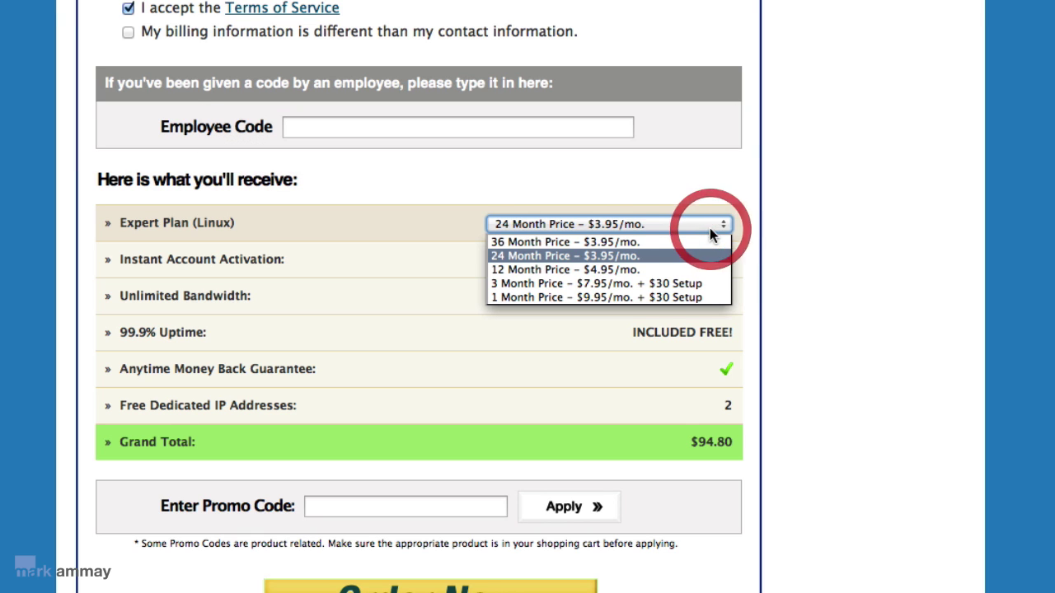
click(662, 297)
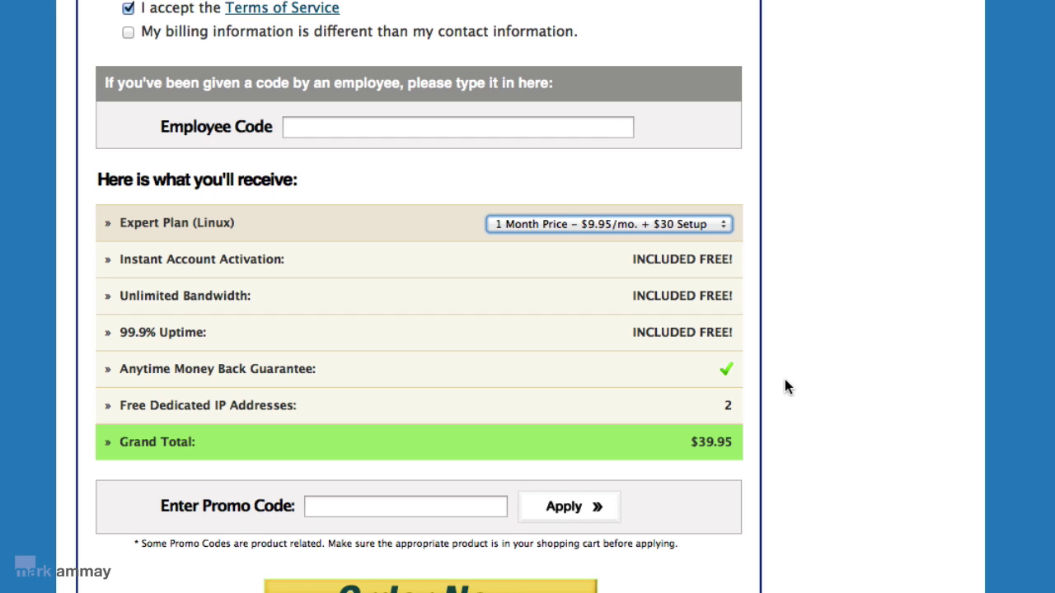
Compare the 24- and 36-month terms, then settle on 1-month for a $39.95 Grand Total.
click(721, 230)
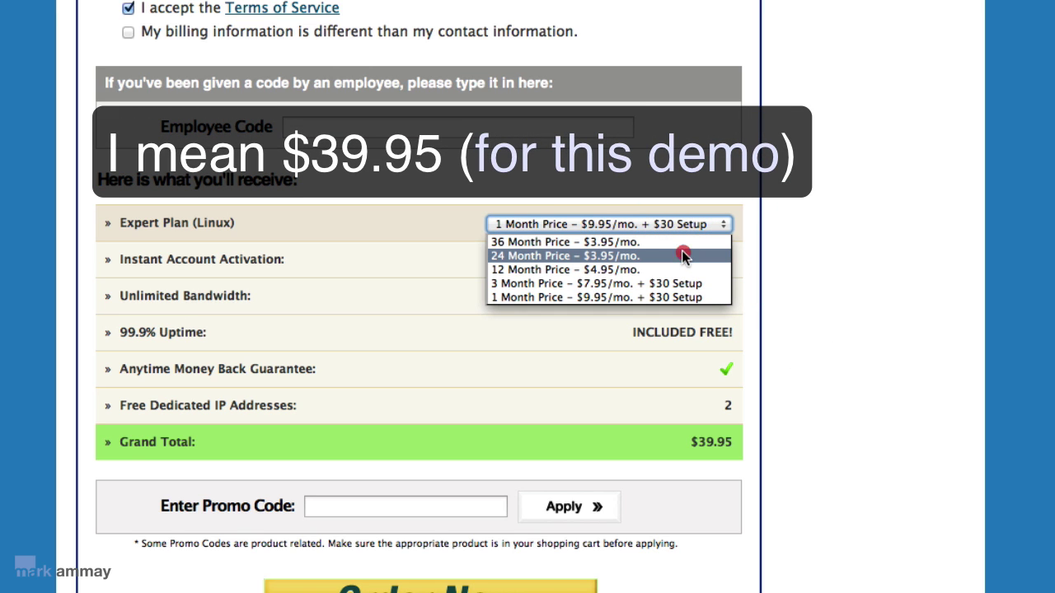
click(682, 255)
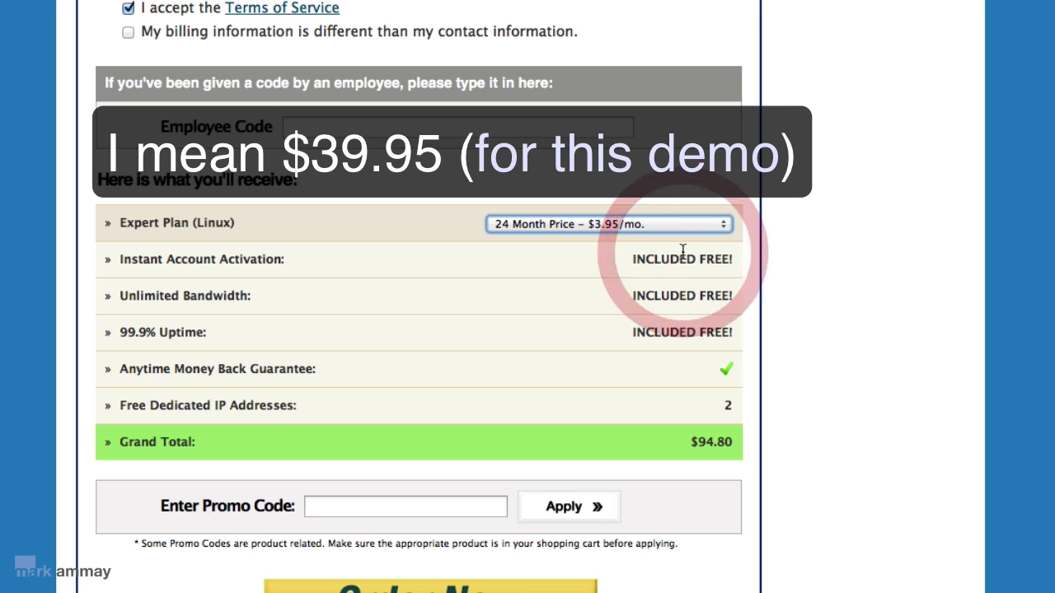
click(723, 228)
click(662, 241)
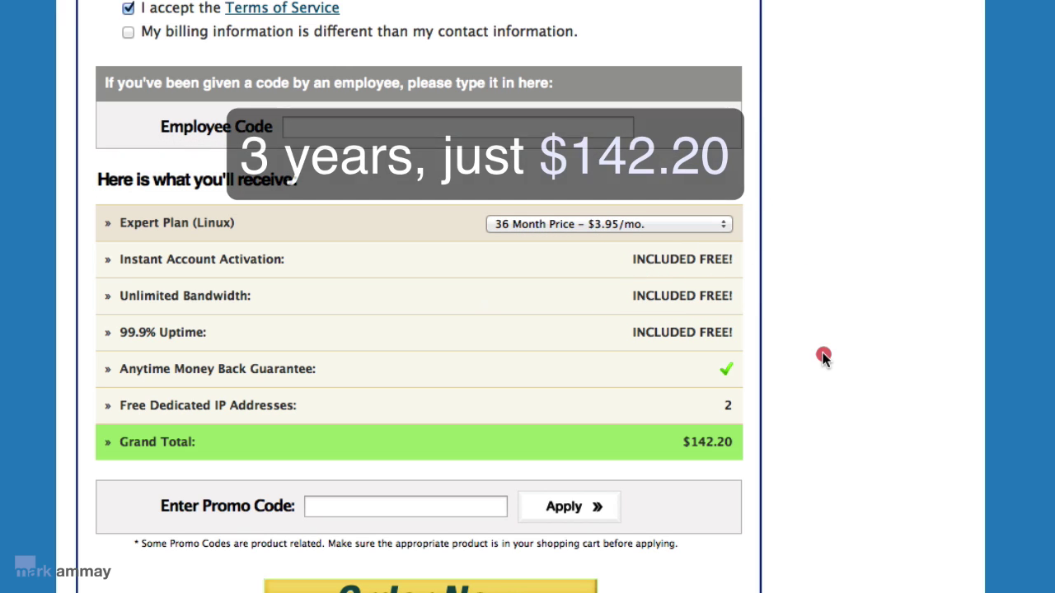
click(824, 361)
click(699, 224)
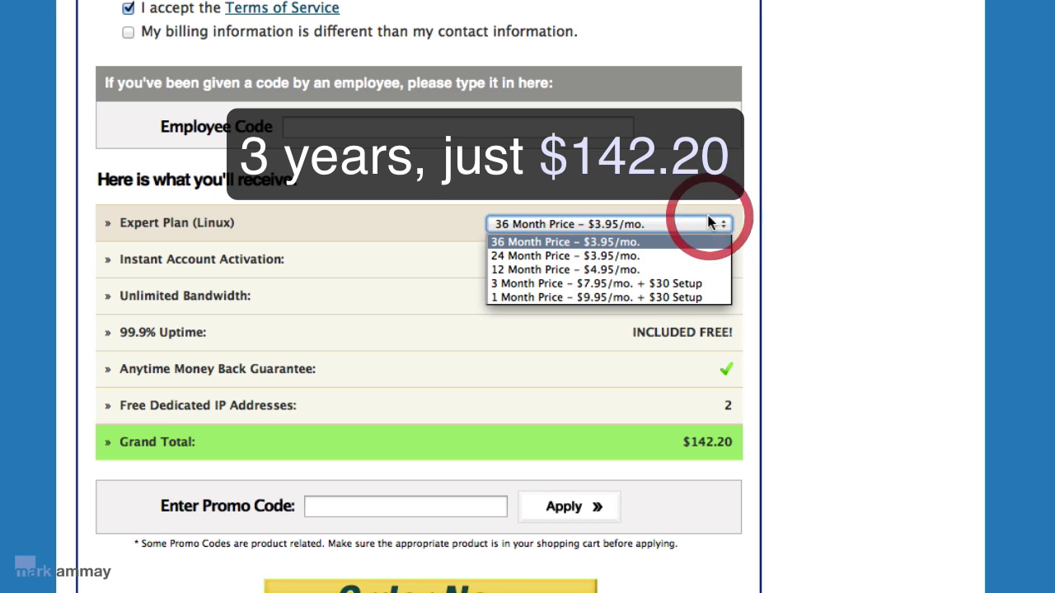
click(631, 297)
click(786, 386)
scroll(785, 387, down, 5)
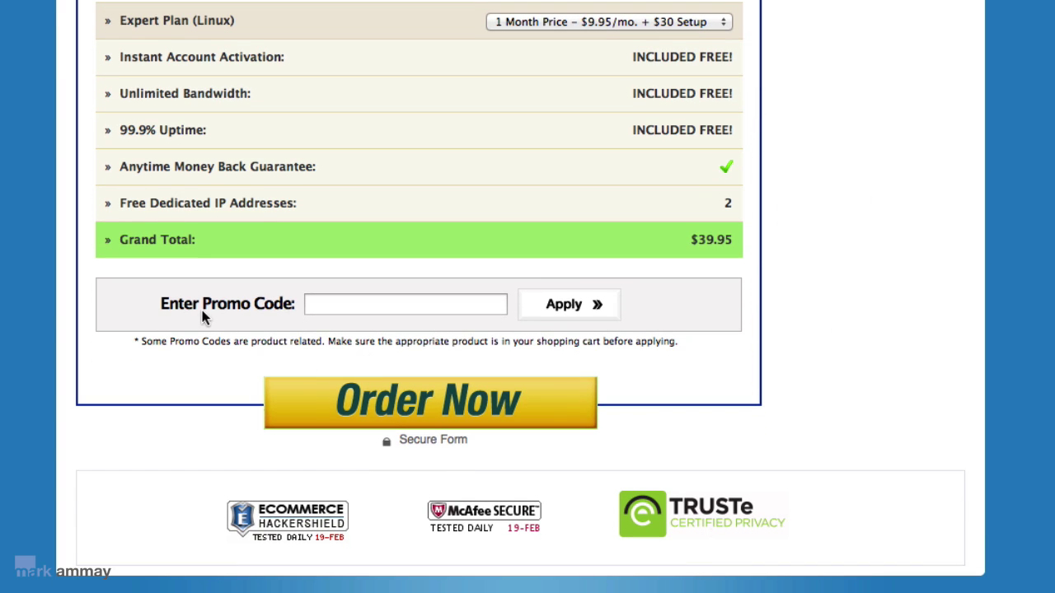
Submit the Expert Plan order without the Double Server Speed upgrade and continue to account creation.
click(391, 411)
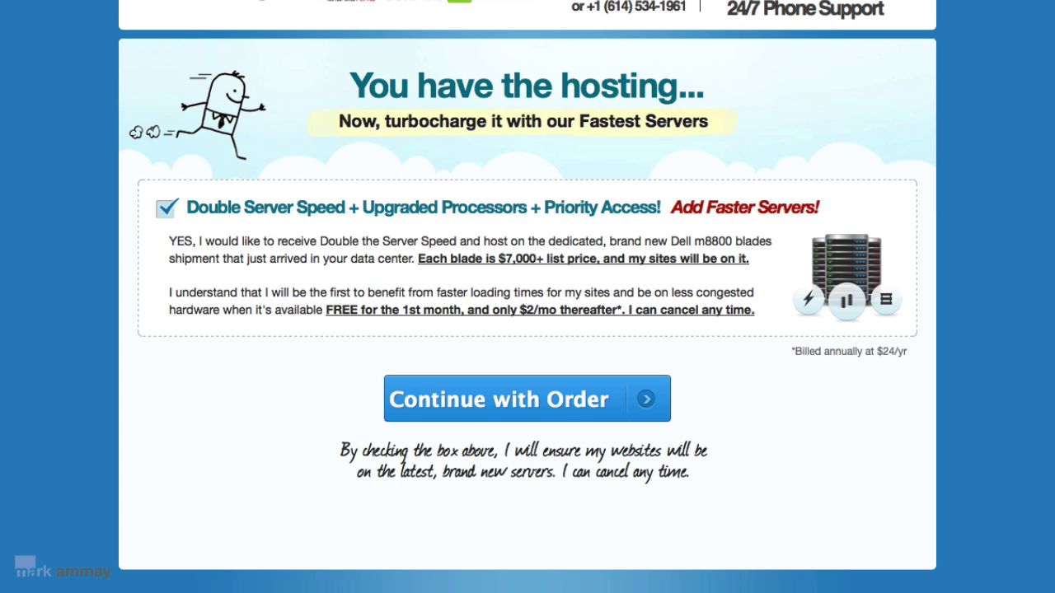
click(174, 216)
click(474, 410)
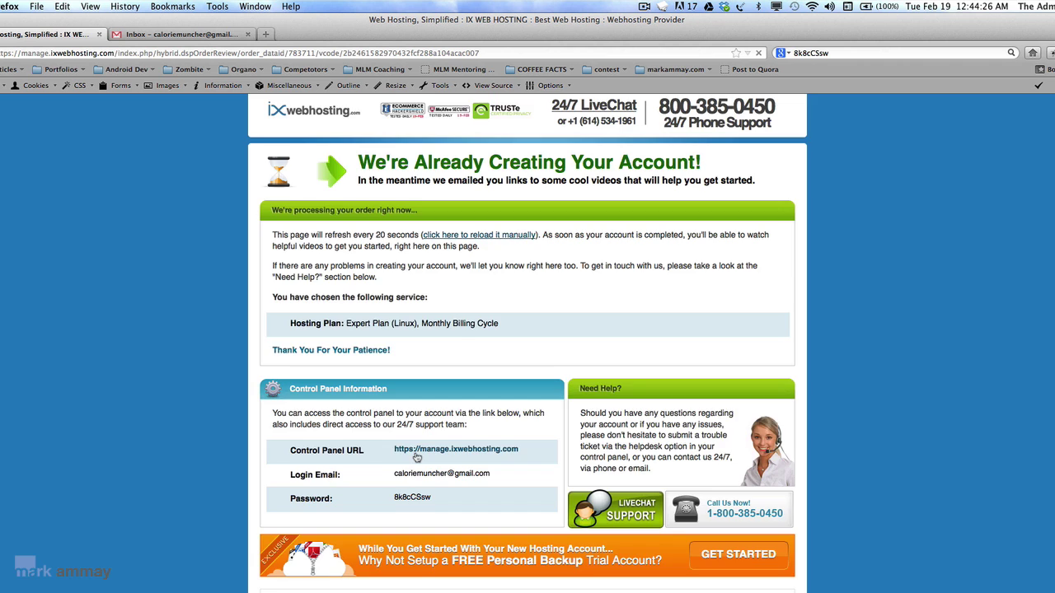
Open the control panel login page and enter the account's login e-mail.
click(417, 455)
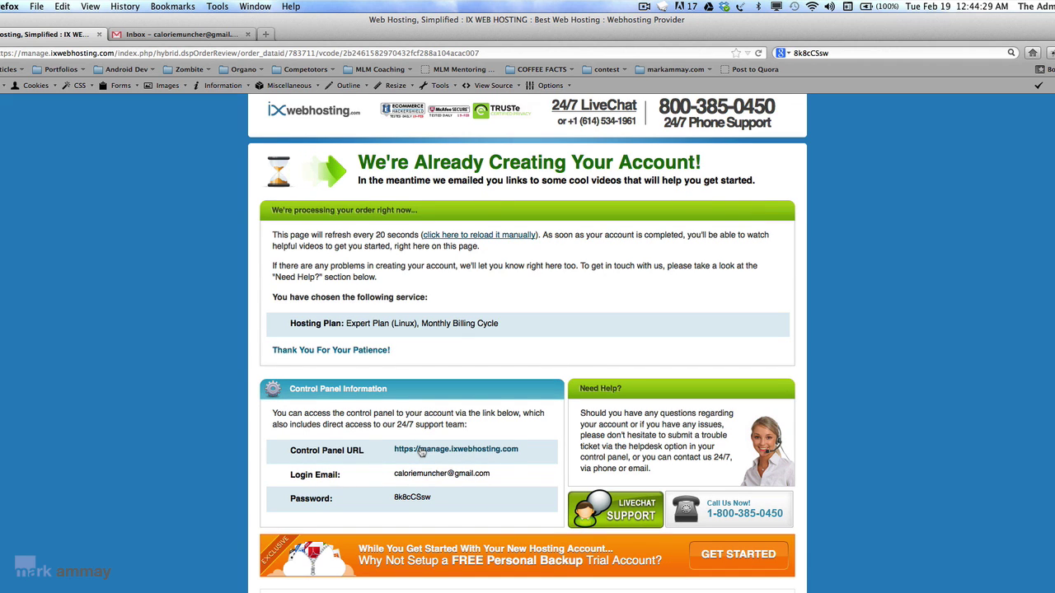
click(421, 451)
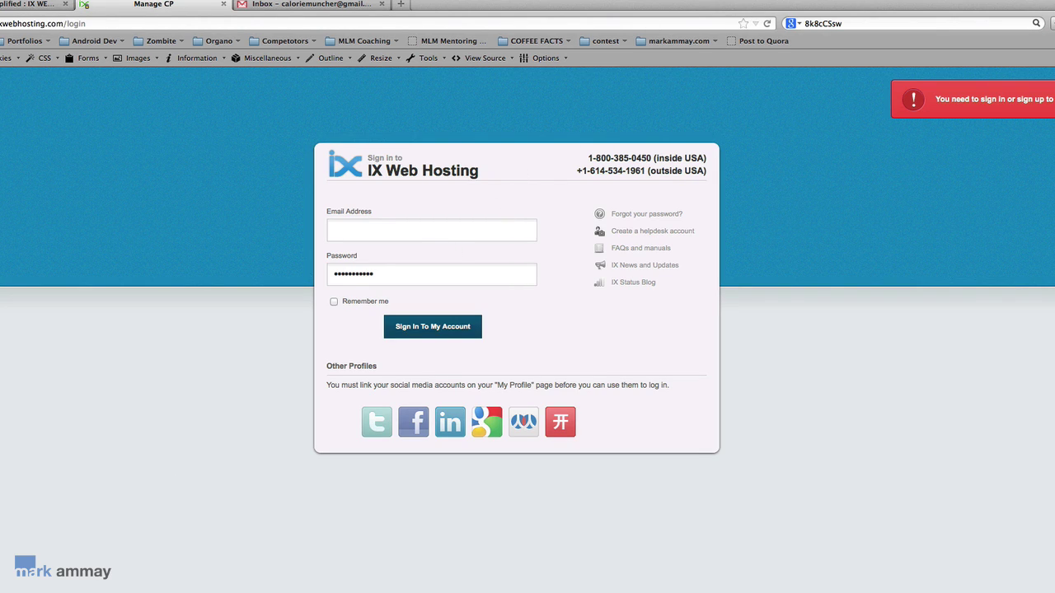
click(286, 215)
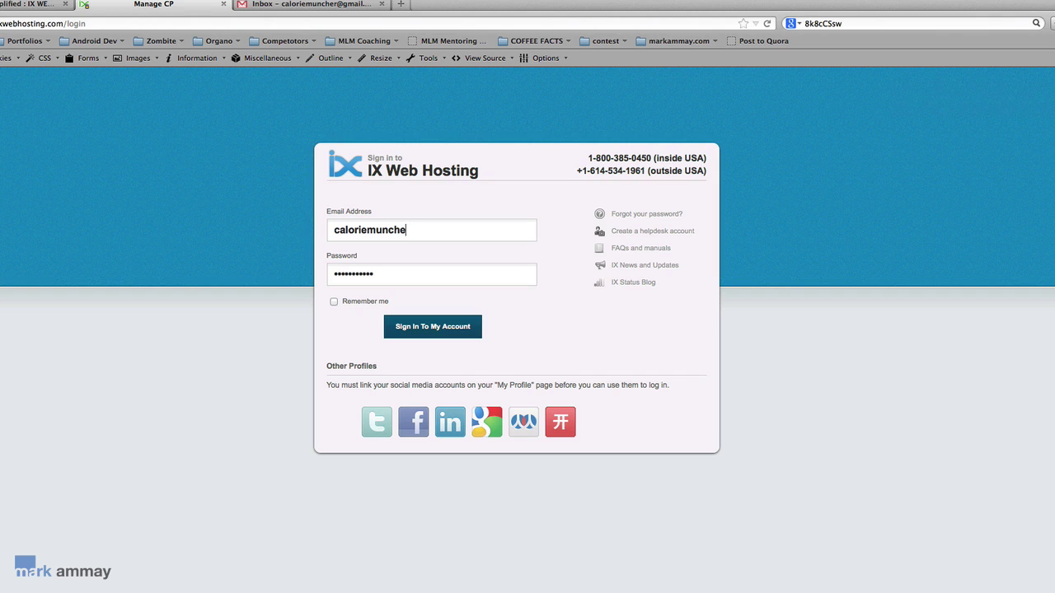
Paste the account password, turn on Remember me, and sign in.
key(Tab)
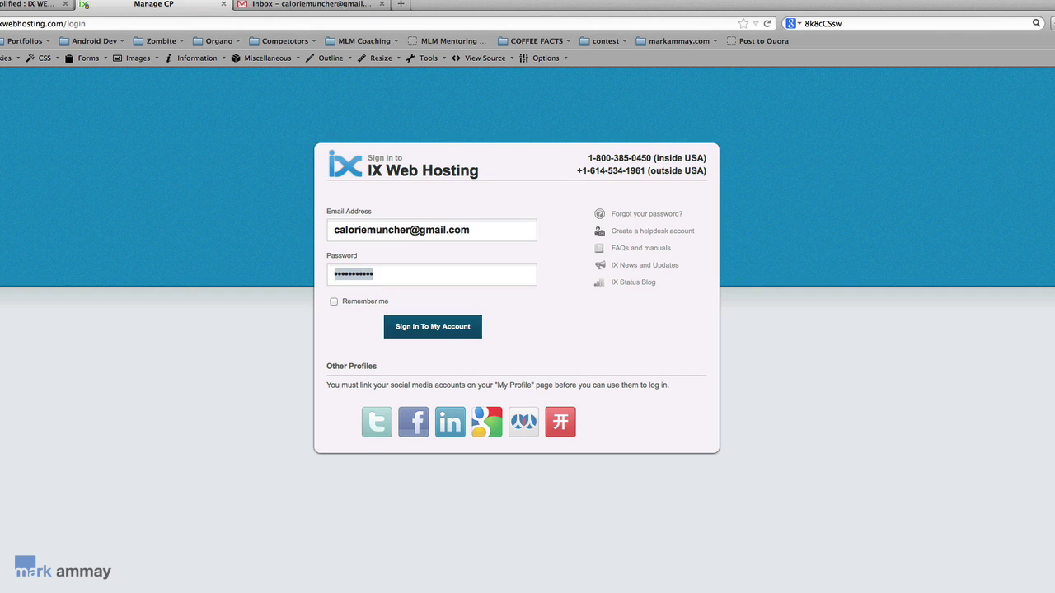
click(826, 25)
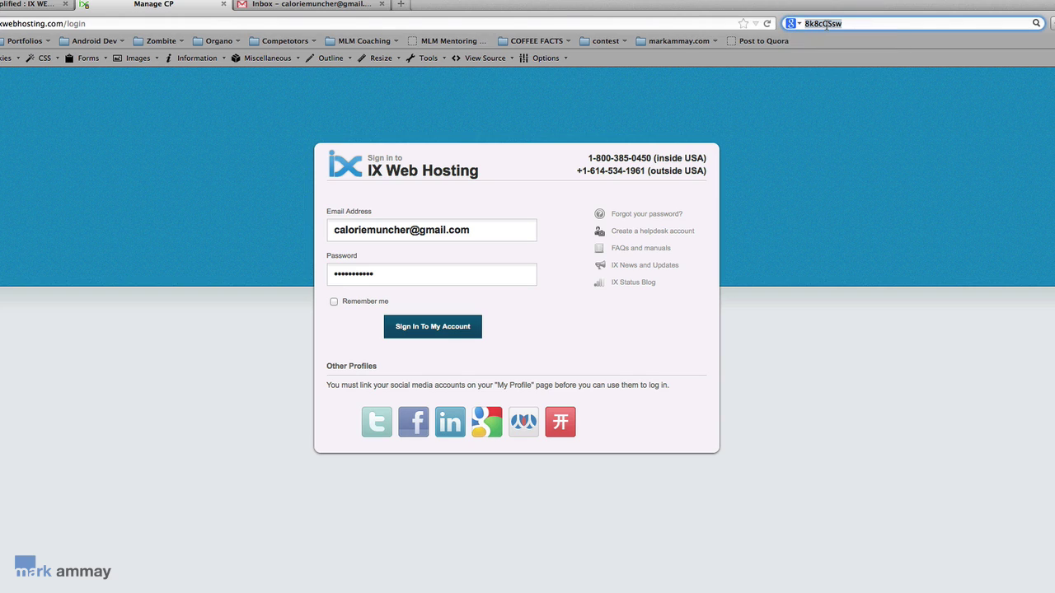
click(334, 272)
key(ctrl+v)
double_click(369, 282)
key(BackSpace)
key(ctrl+v)
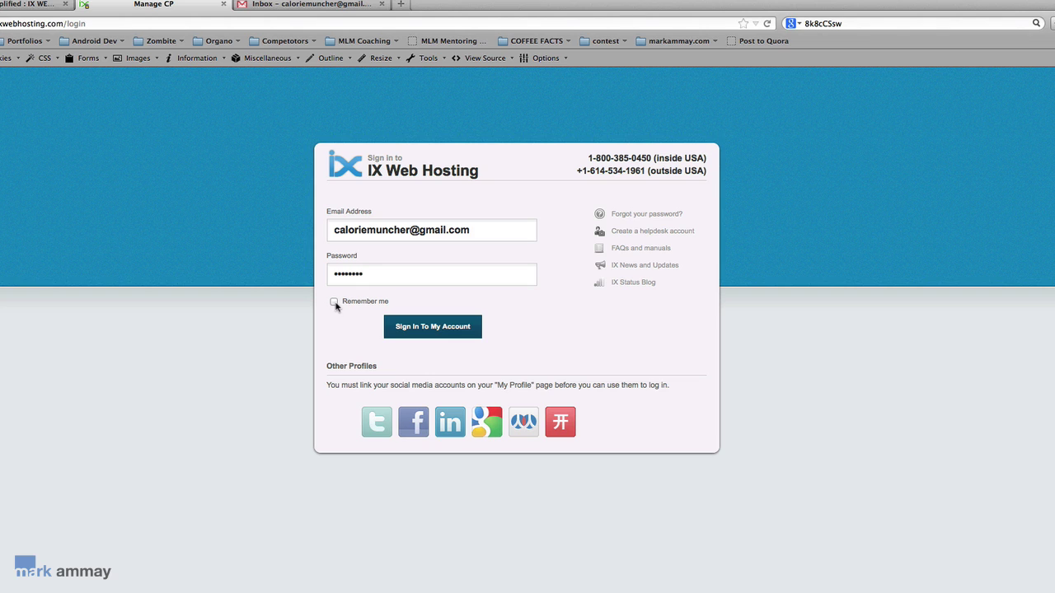
click(334, 302)
click(426, 328)
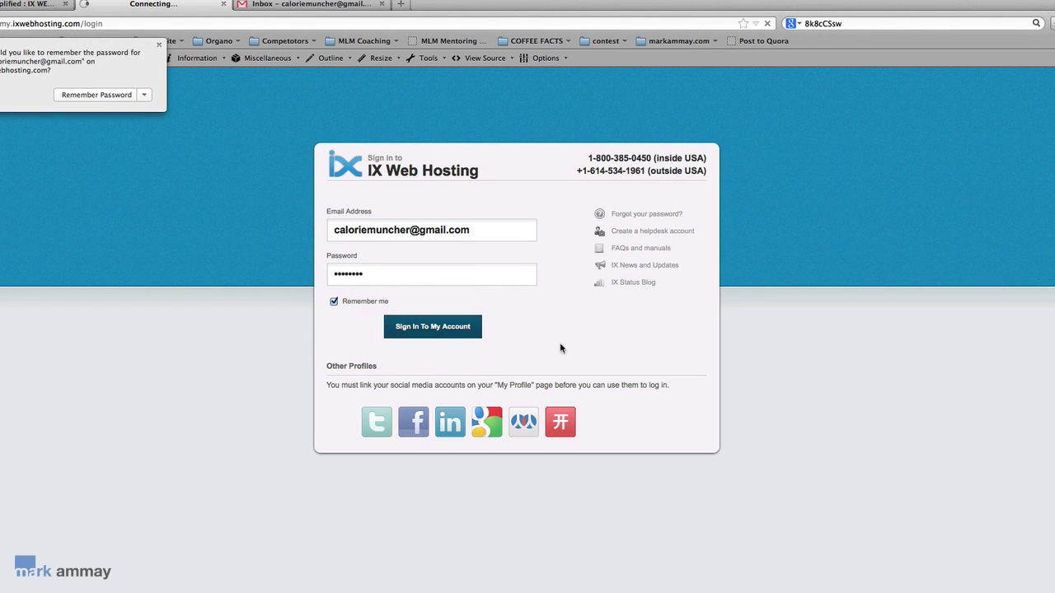
Save the login in the browser, check the Expert Plan's PROCESSING (NEW) status, then go to Gmail.
click(113, 97)
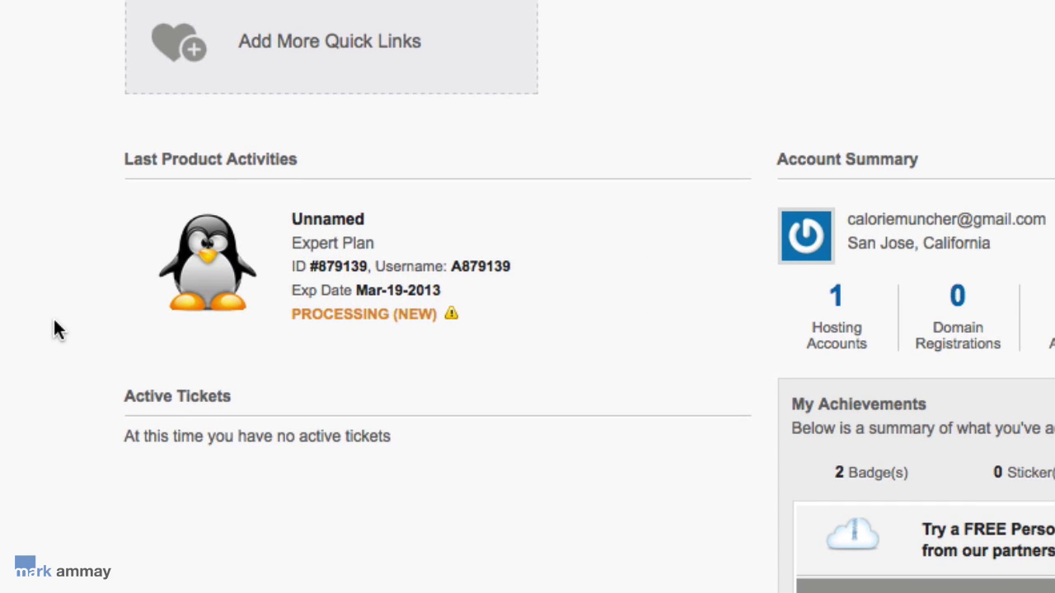
mouse_move(446, 314)
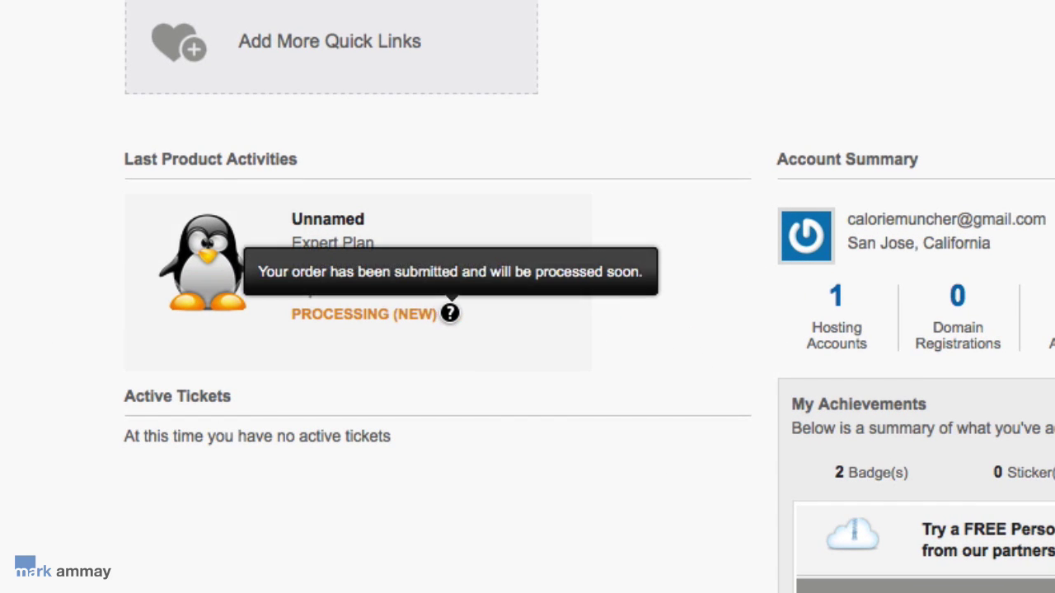
click(709, 315)
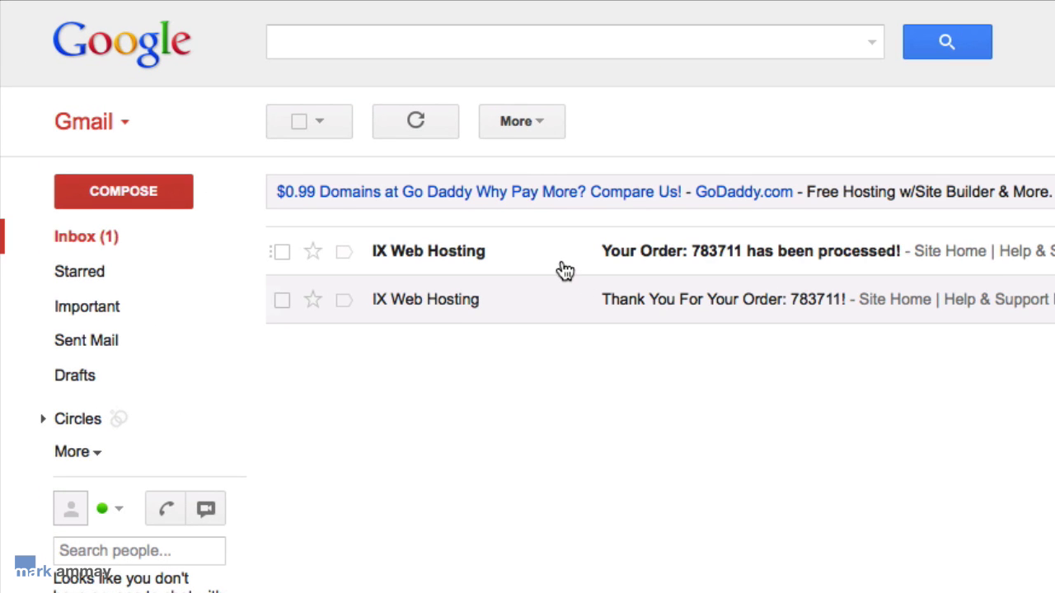
Read the IX Web Hosting 'Your Order has been processed!' e-mail in Gmail.
click(560, 256)
scroll(528, 330, down, 5)
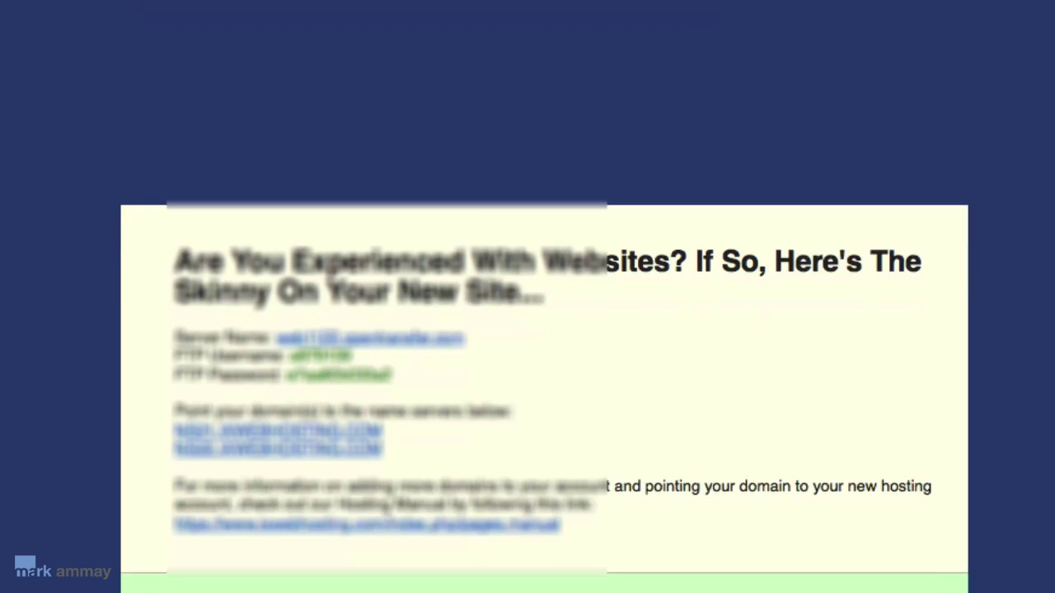
scroll(527, 329, up, 2)
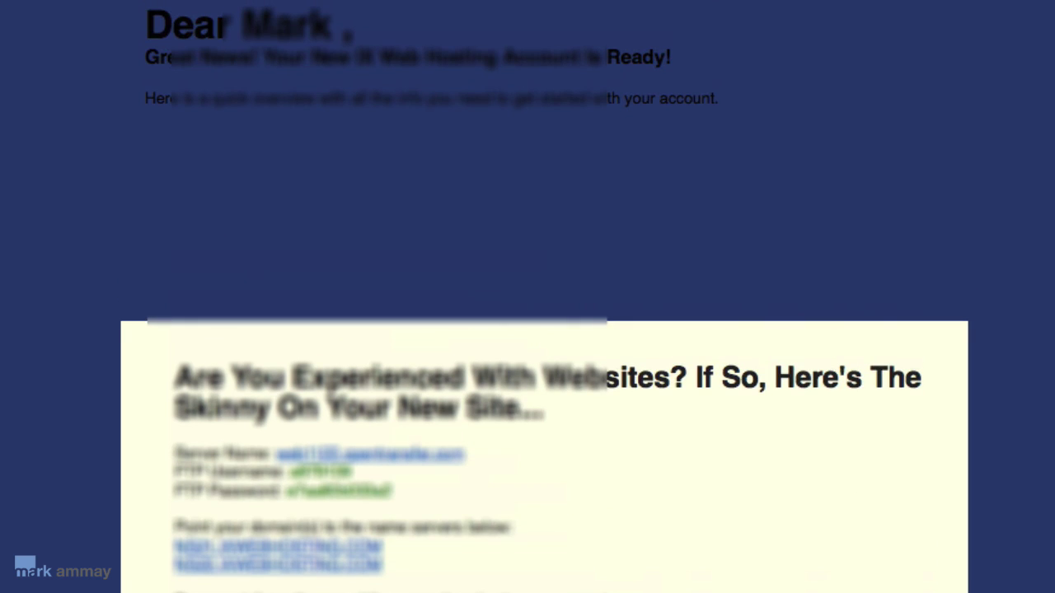
scroll(544, 371, down, 5)
scroll(544, 297, down, 5)
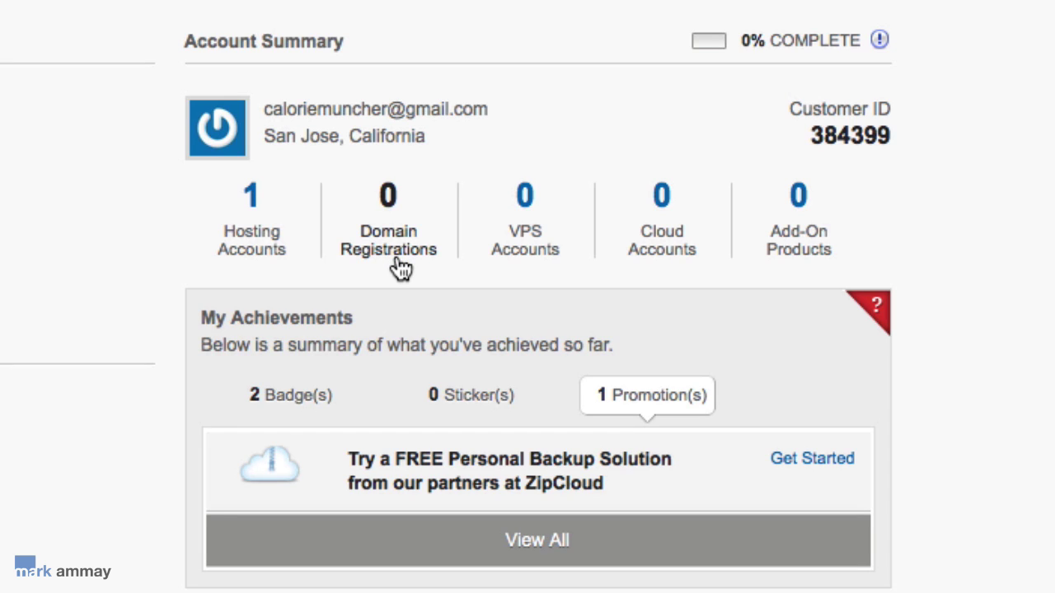
Check in Domain Registrations whether caloriemuncher.com is available to register.
click(398, 261)
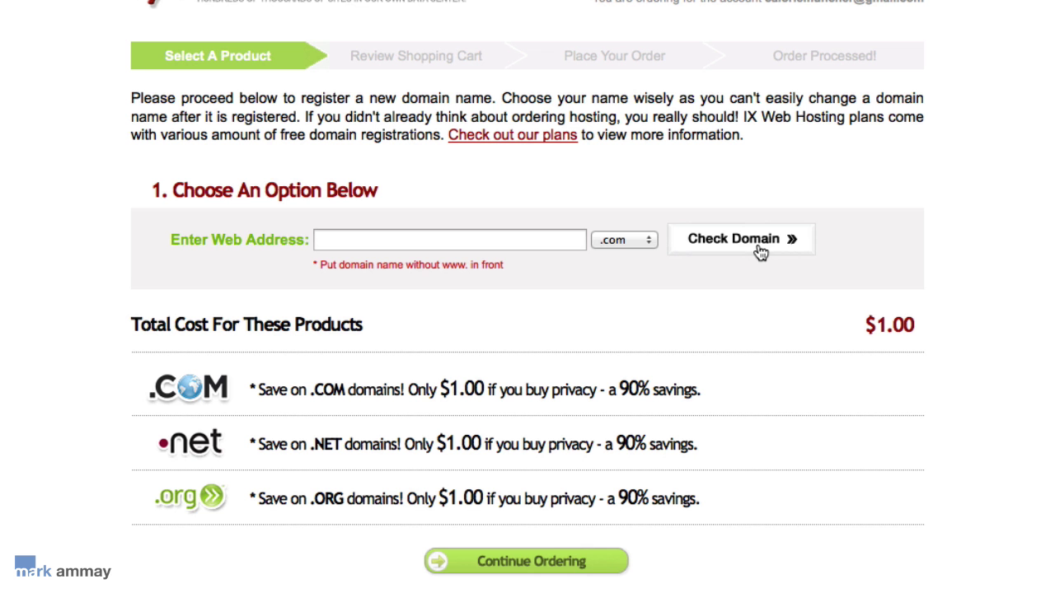
click(356, 247)
text(c)
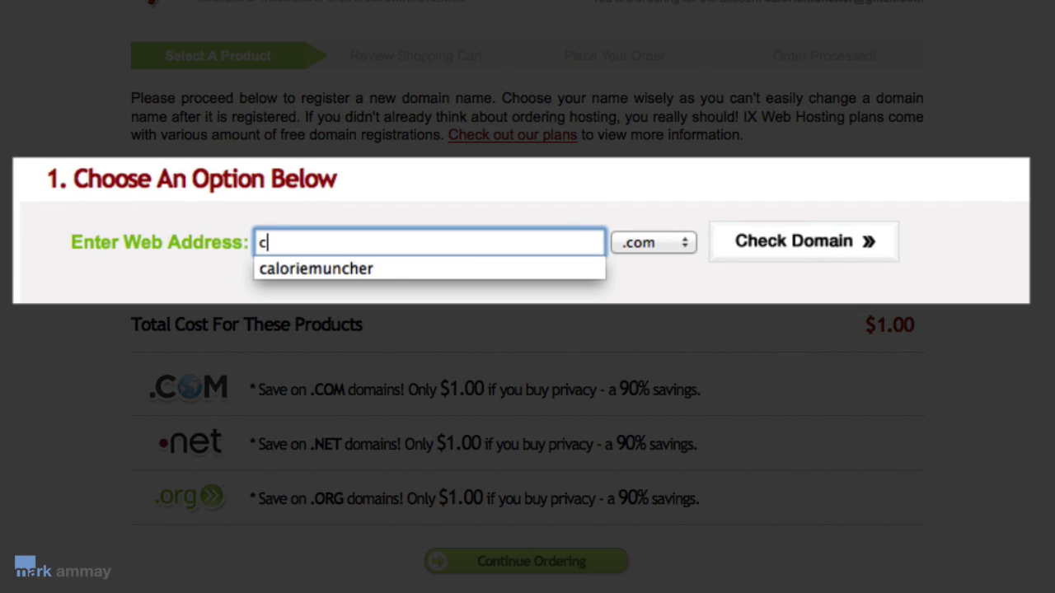
text(alori)
key(Down)
key(Return)
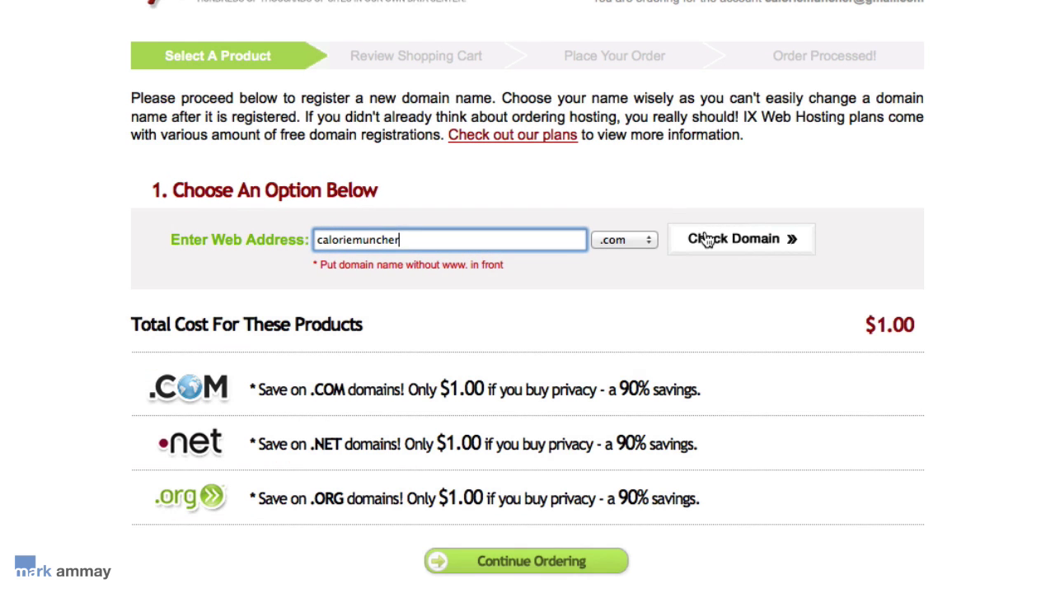
click(710, 240)
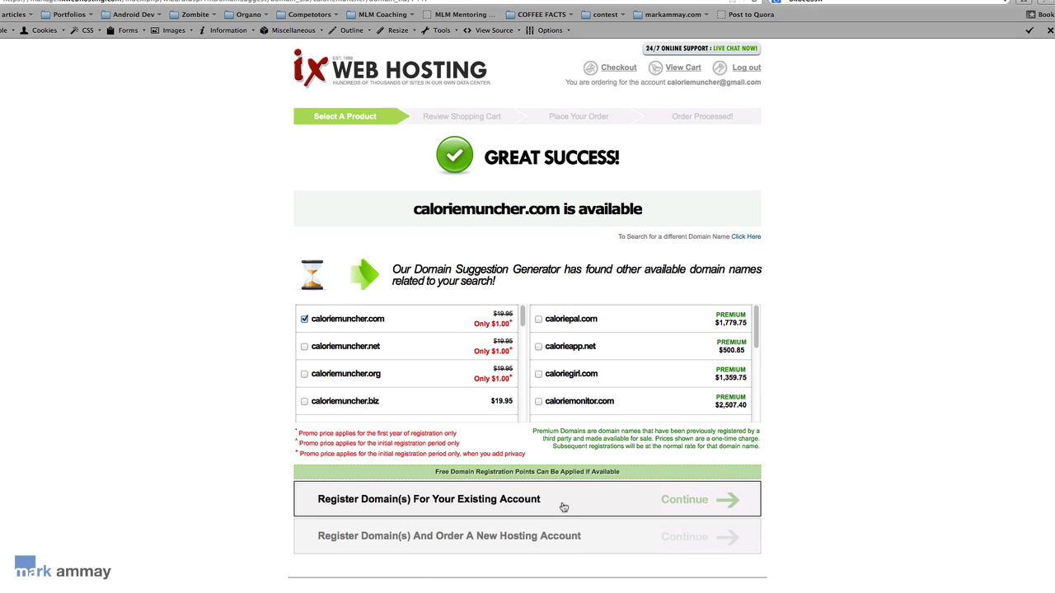
Register caloriemuncher.com under the existing account with the free domain point, dropping domain privacy.
click(563, 503)
scroll(845, 515, down, 5)
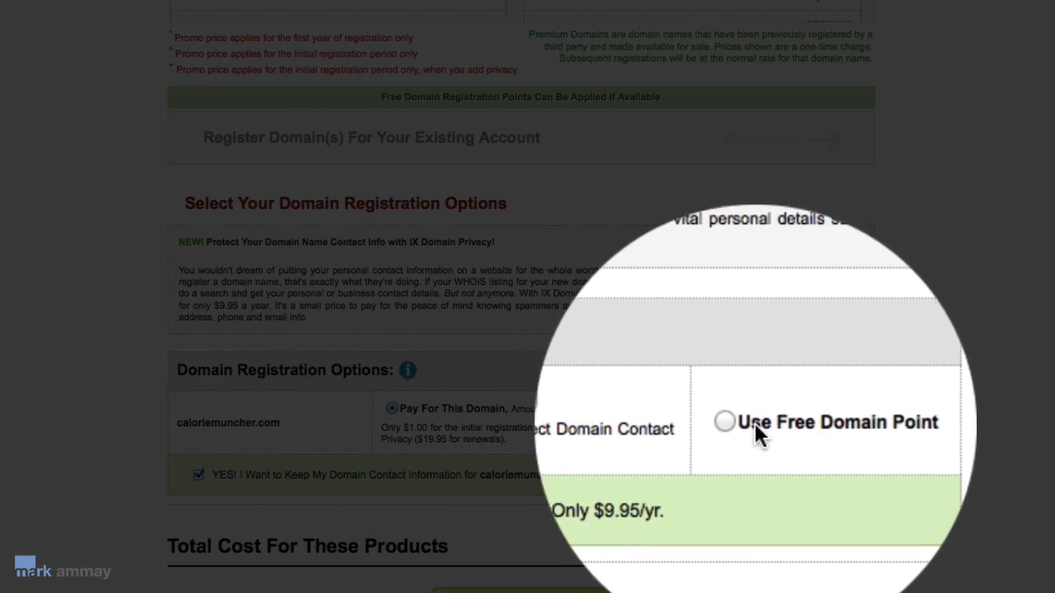
click(738, 421)
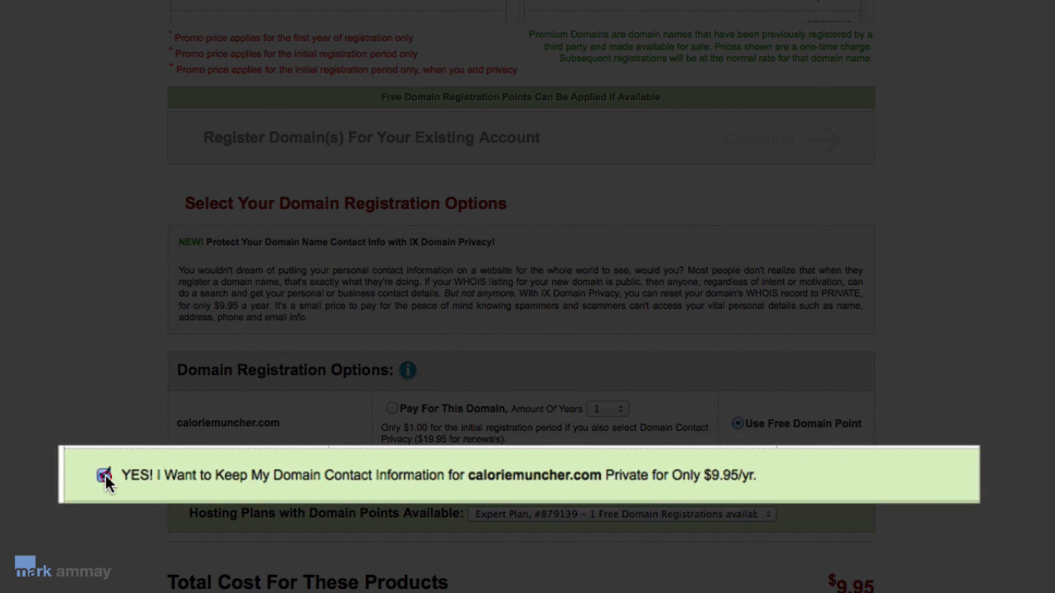
click(103, 475)
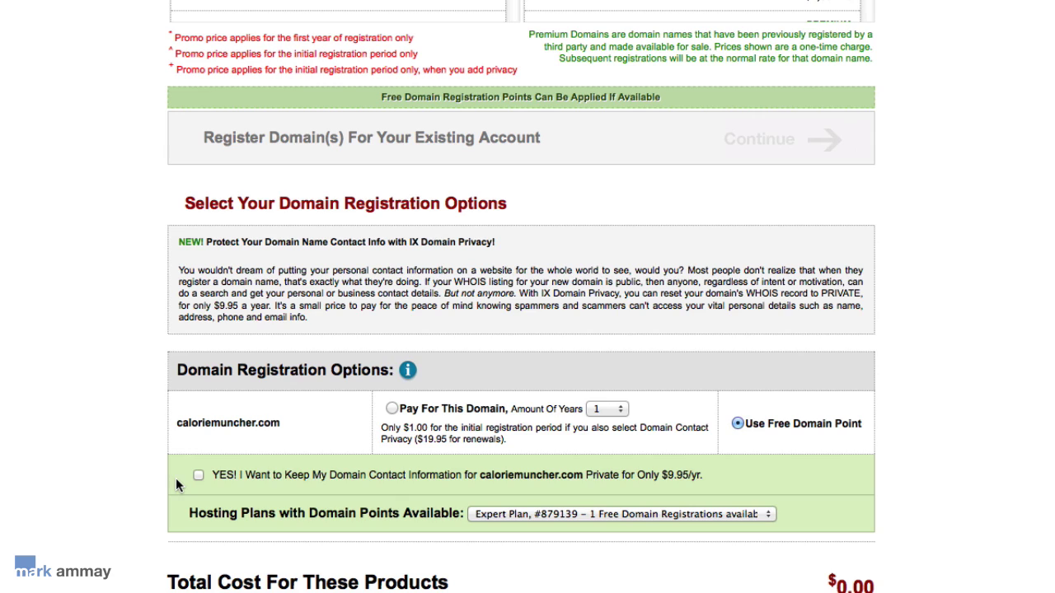
click(862, 473)
Choose Expert Plan as the free domain's hosting plan and review the $0.00 total.
scroll(177, 473, down, 1)
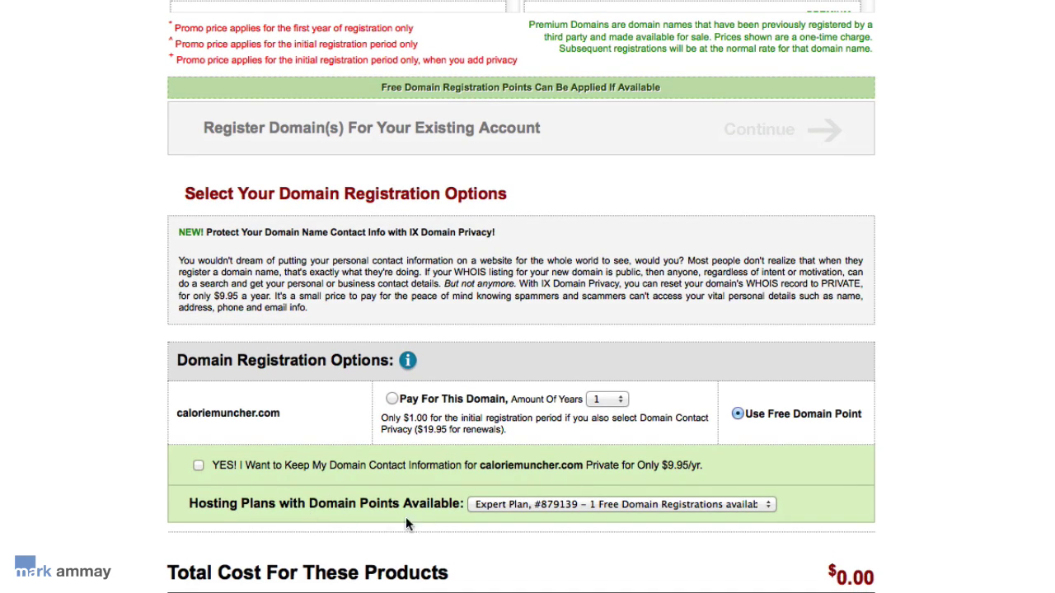
click(737, 511)
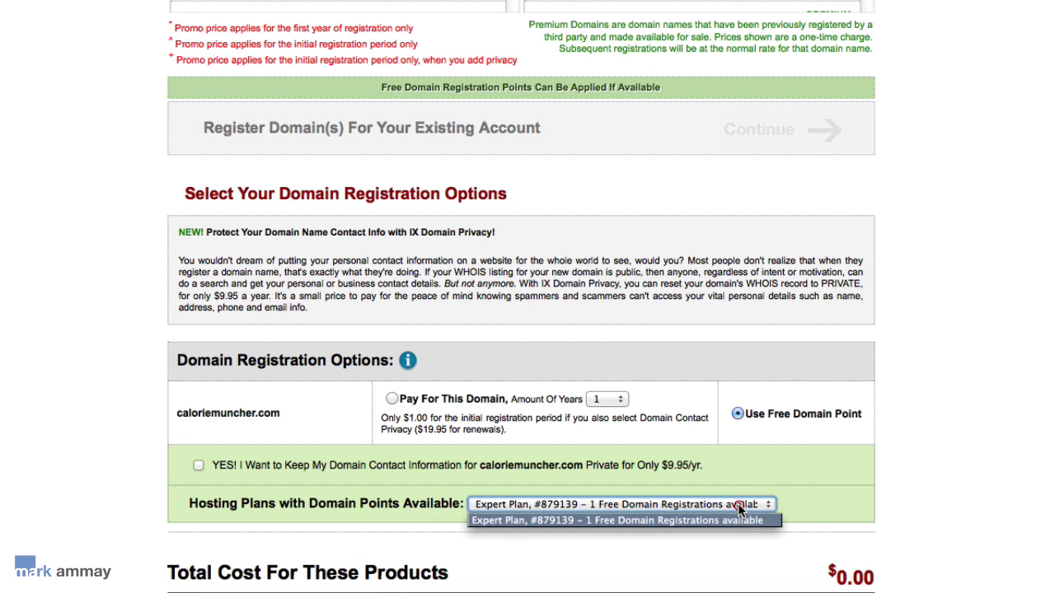
click(669, 521)
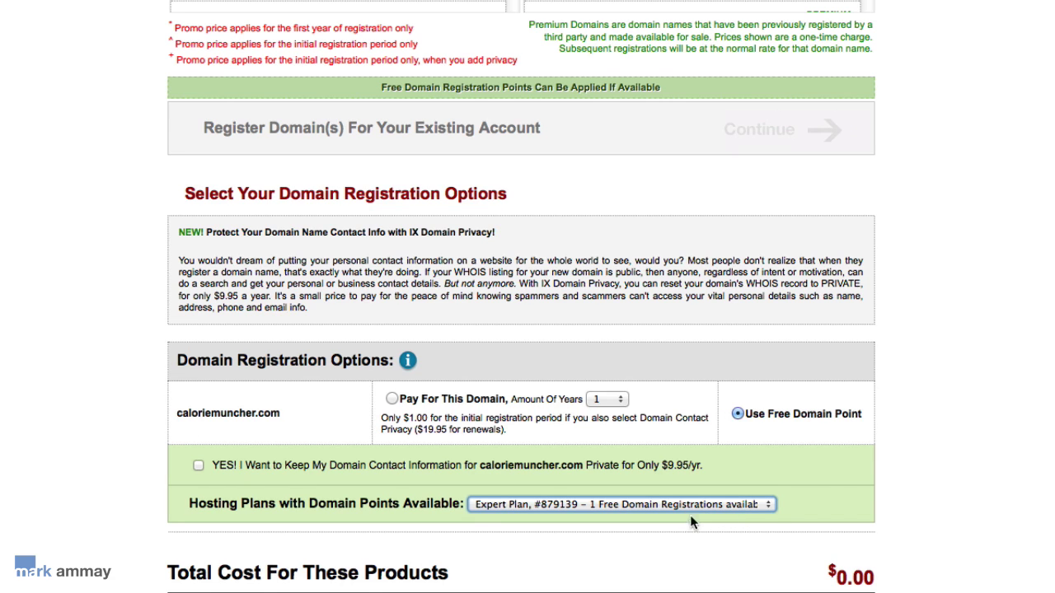
scroll(416, 541, down, 1)
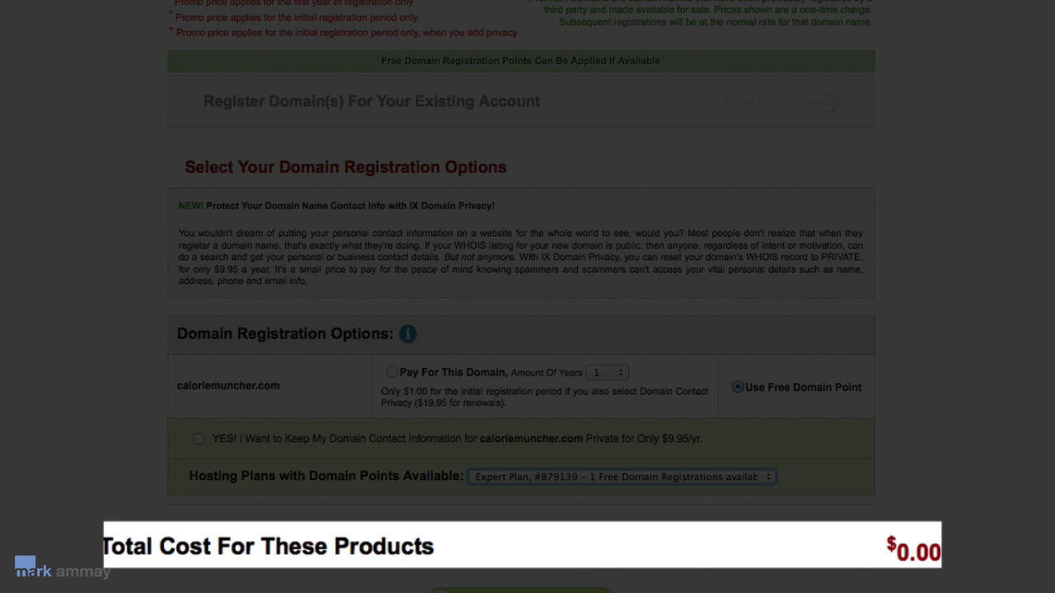
scroll(683, 503, up, 10)
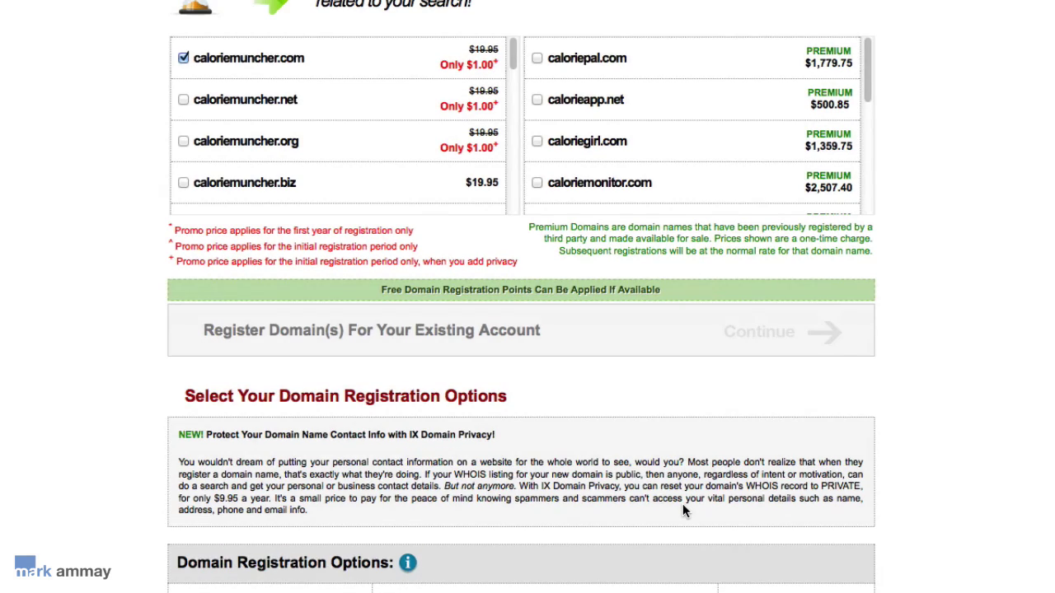
scroll(683, 504, up, 1)
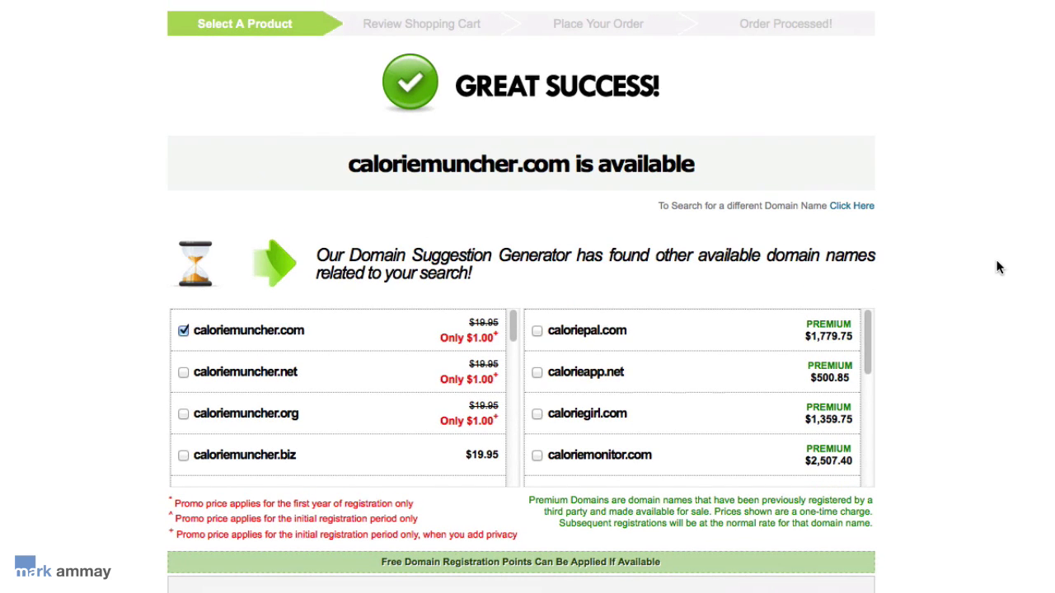
scroll(999, 267, down, 10)
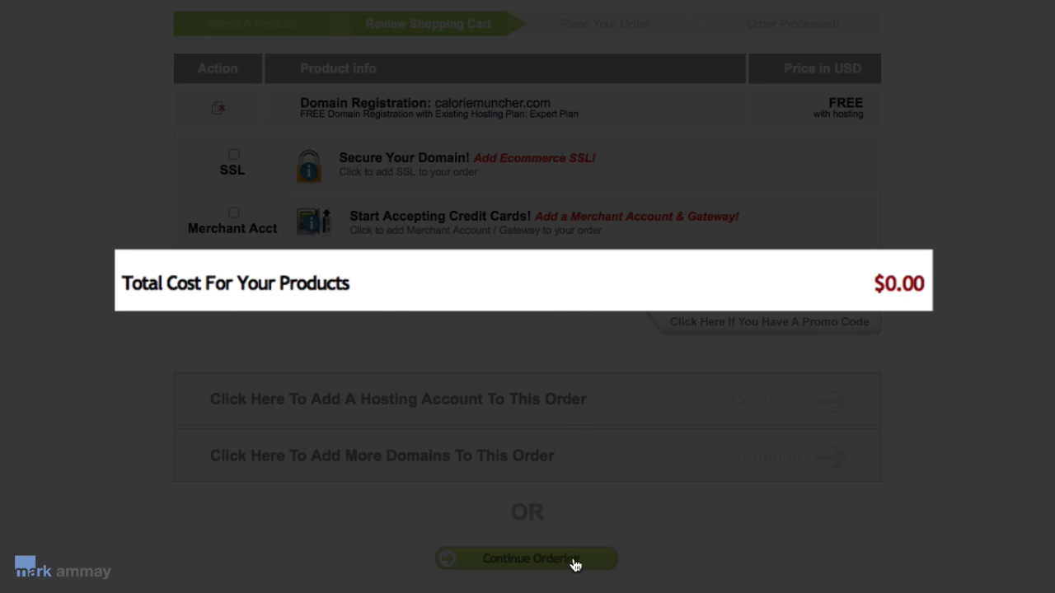
Proceed to checkout, accept the Terms of Service, and submit the free caloriemuncher.com order.
click(575, 564)
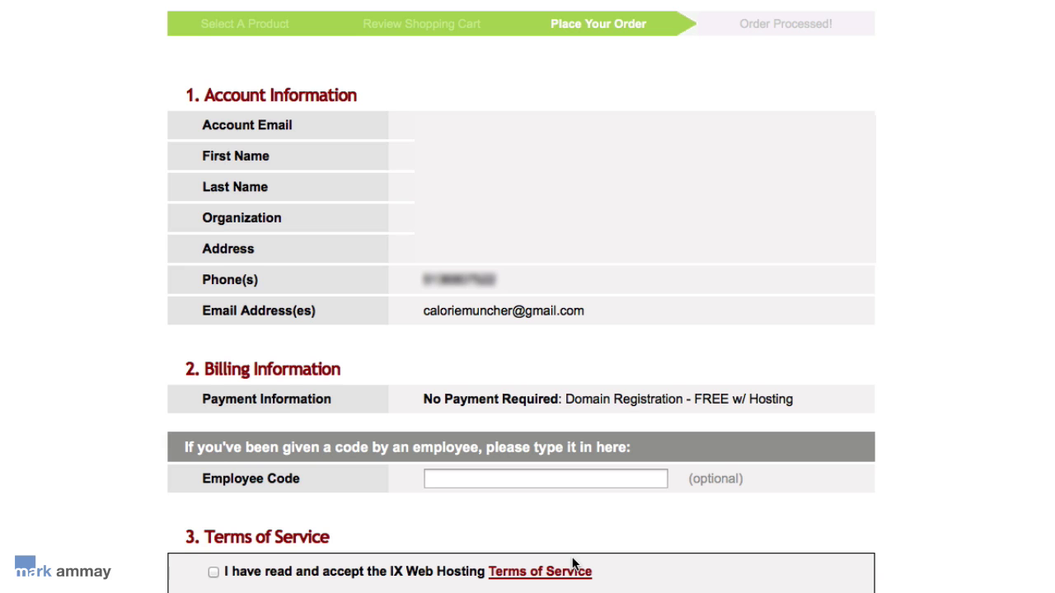
scroll(852, 274, down, 2)
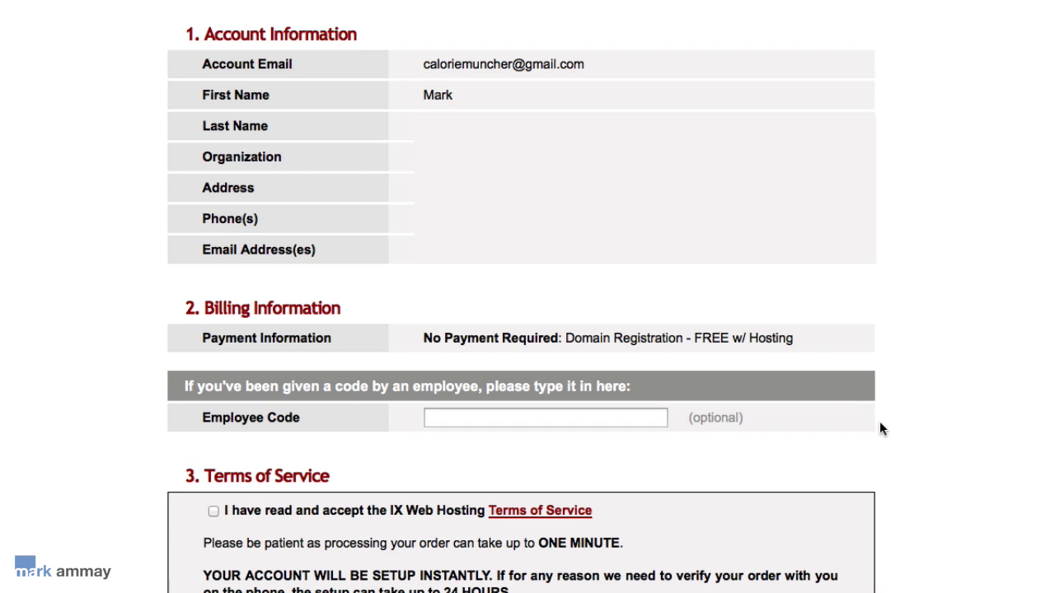
scroll(878, 422, down, 8)
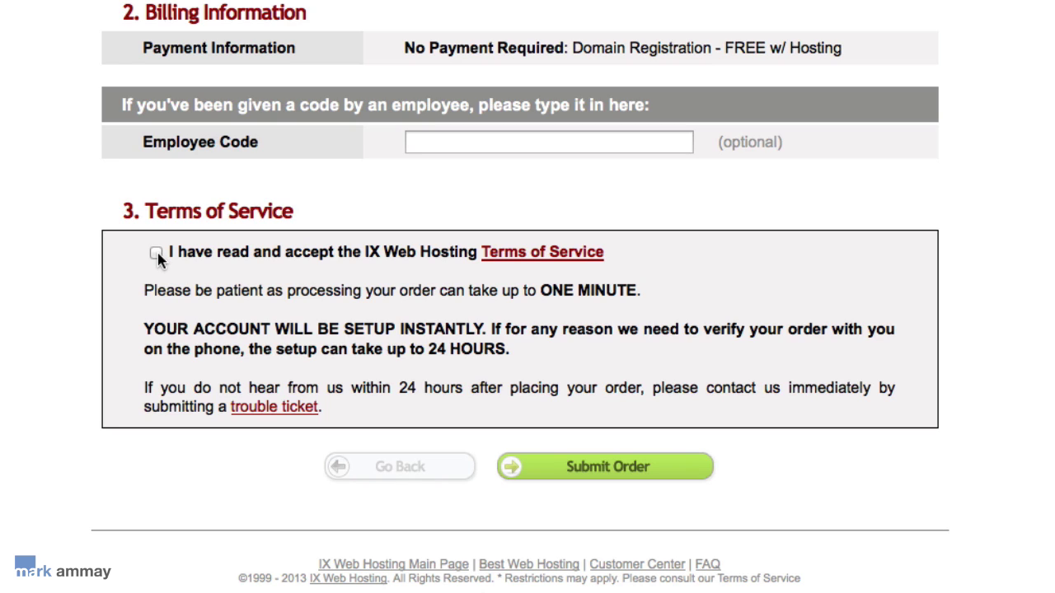
click(157, 254)
click(580, 474)
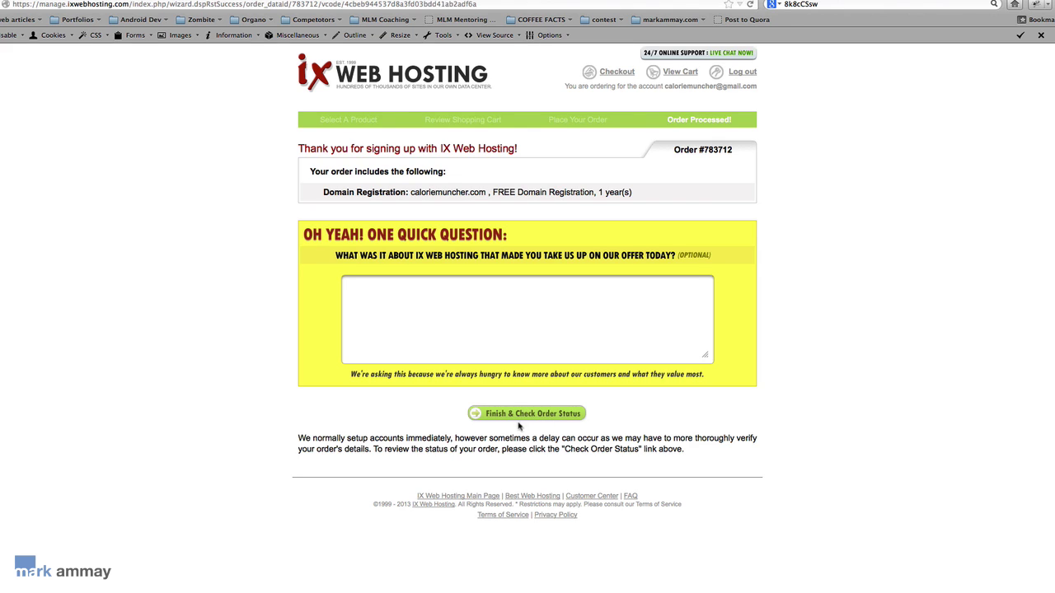
Finish the order, check its status and go to My Dashboard via the Control Panel URL.
click(543, 414)
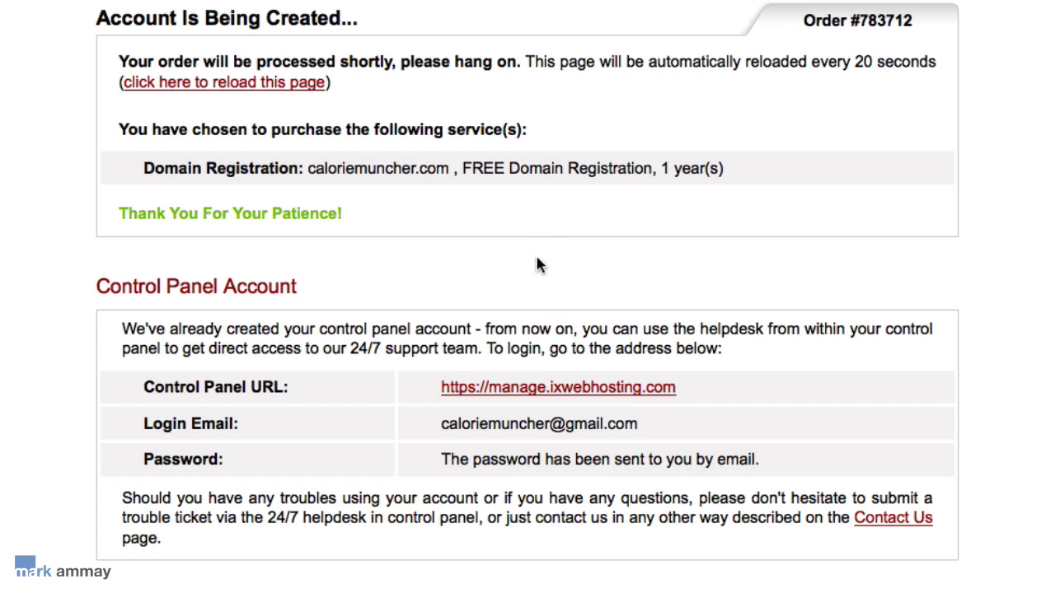
click(606, 396)
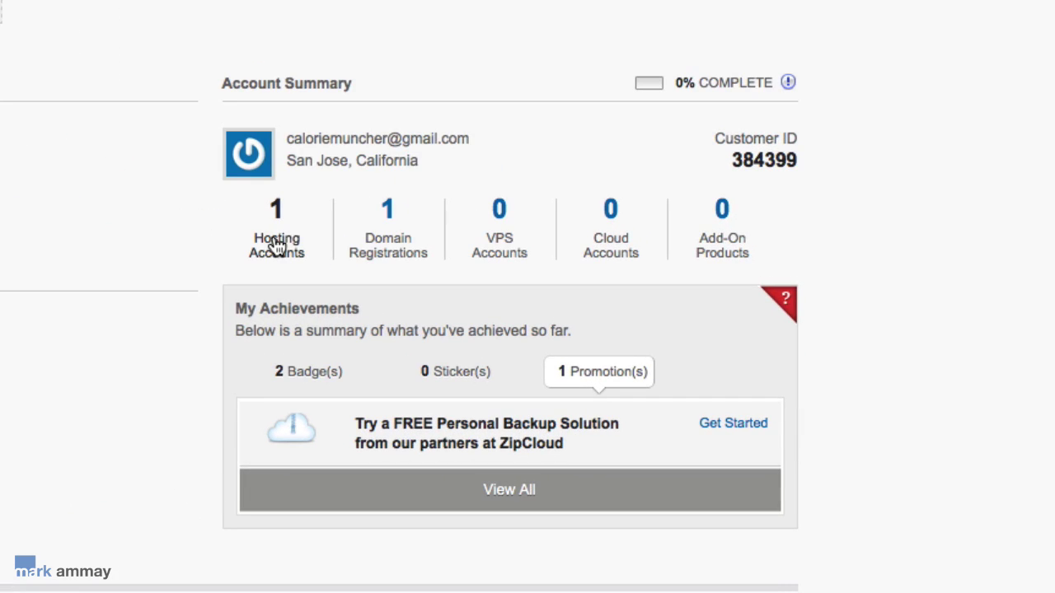
Open Hosting Accounts from the Account Summary to reach the Expert Plan control panel.
click(295, 254)
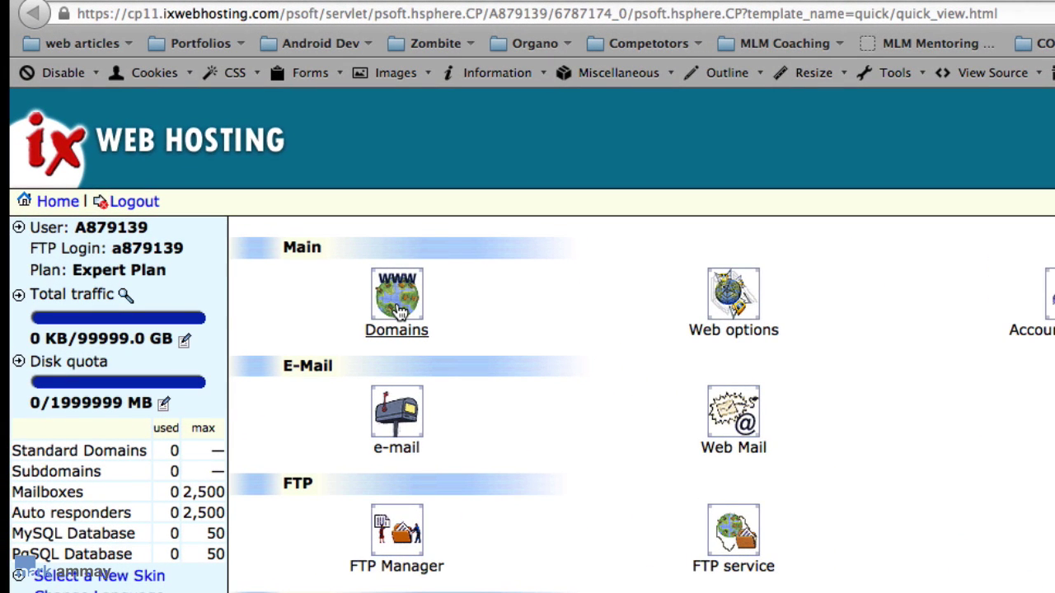
Add caloriemuncher.com as a new hosted domain with web hosting and mail included.
click(400, 309)
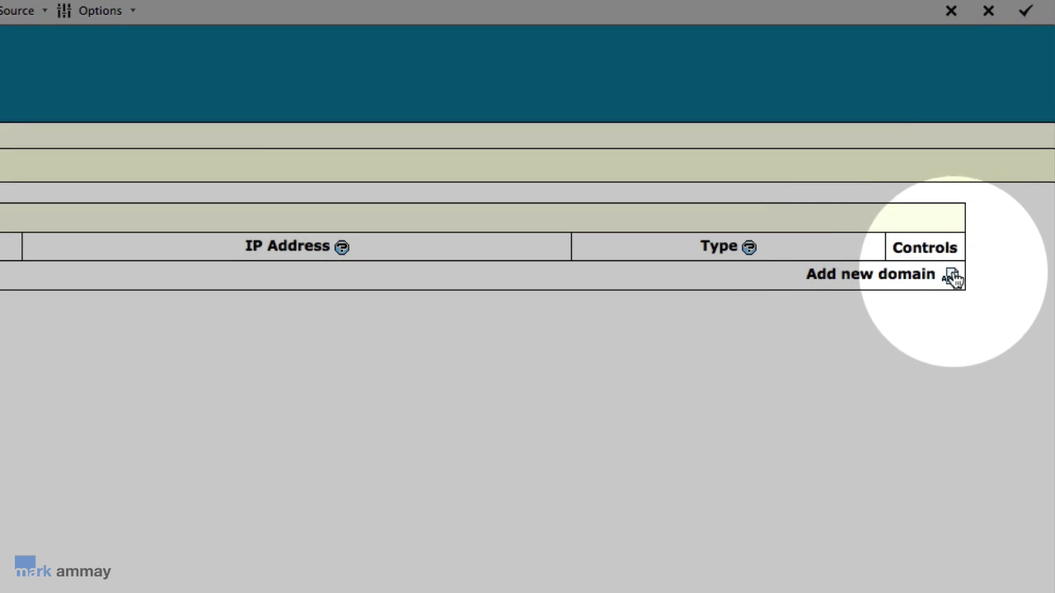
click(951, 278)
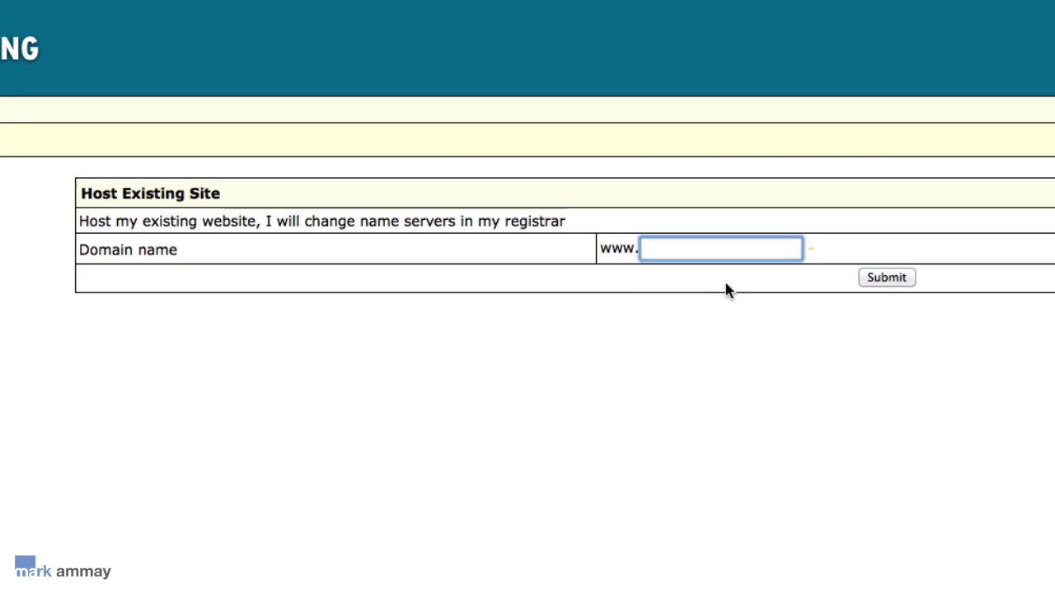
text(caloriemuncher)
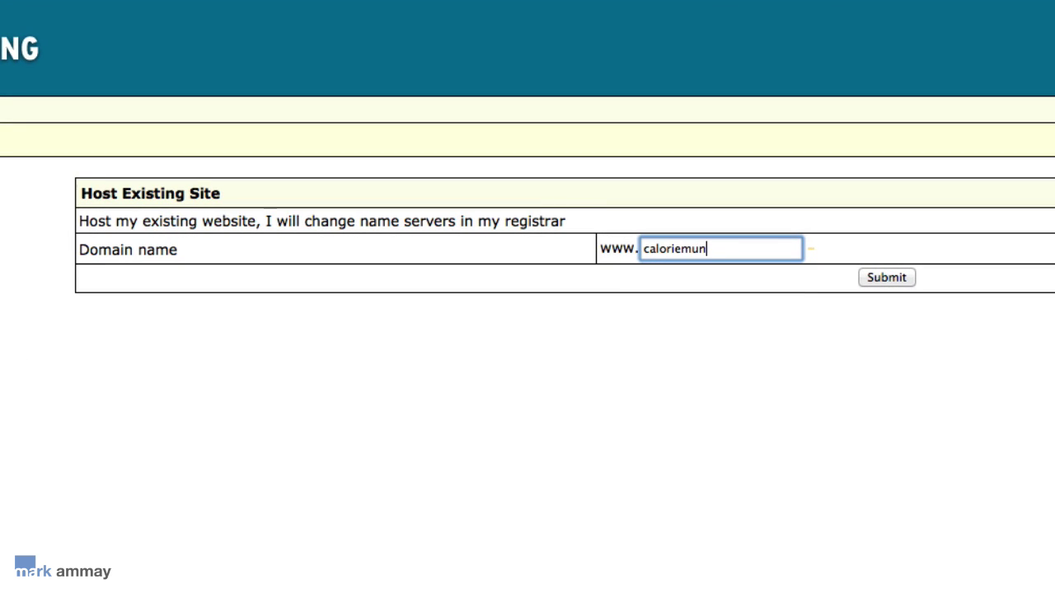
text(.com)
click(894, 281)
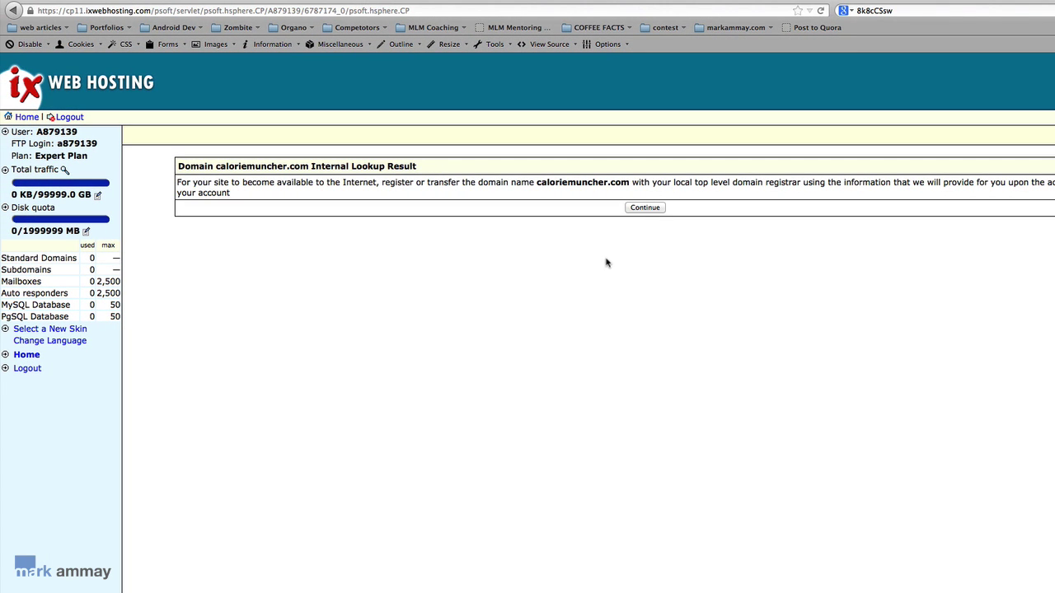
click(644, 207)
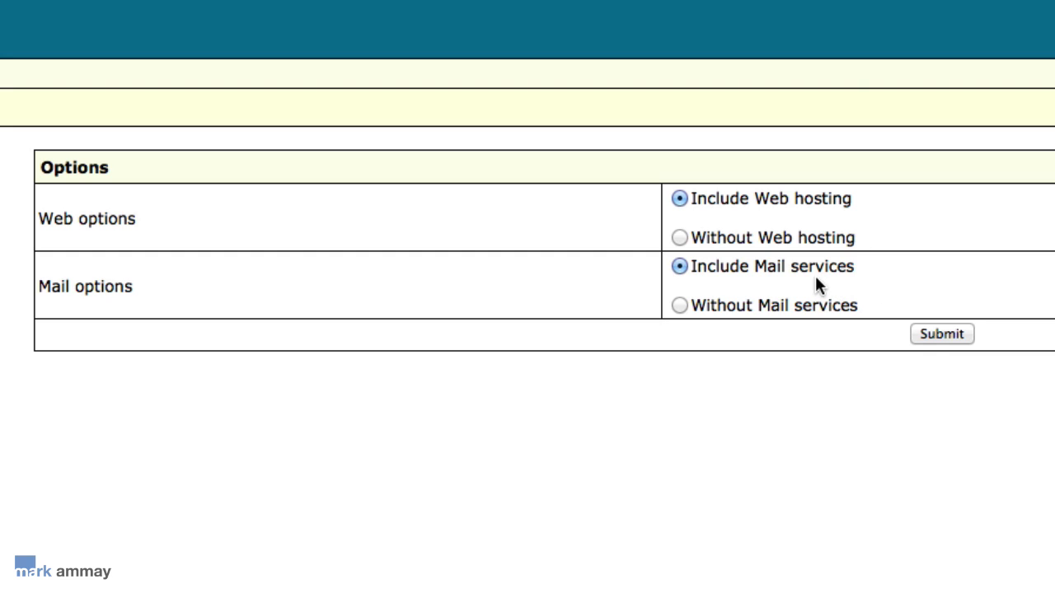
click(942, 334)
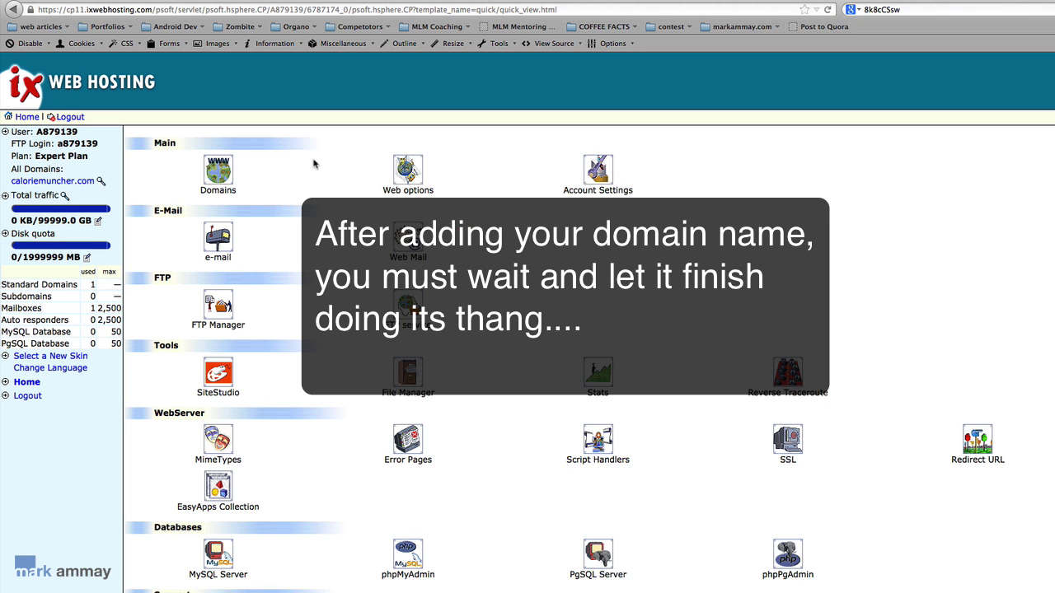
Open the caloriemuncher.com entry in the Domains list.
click(218, 170)
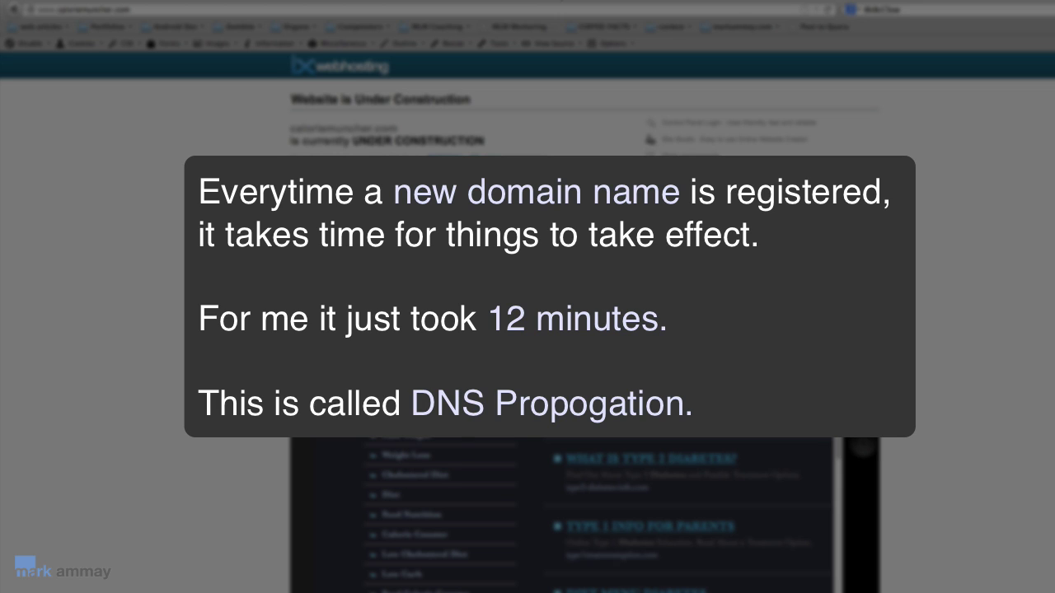
Go back to the control panel's caloriemuncher.com domain settings showing shared IP 72.41.120.2.
click(554, 8)
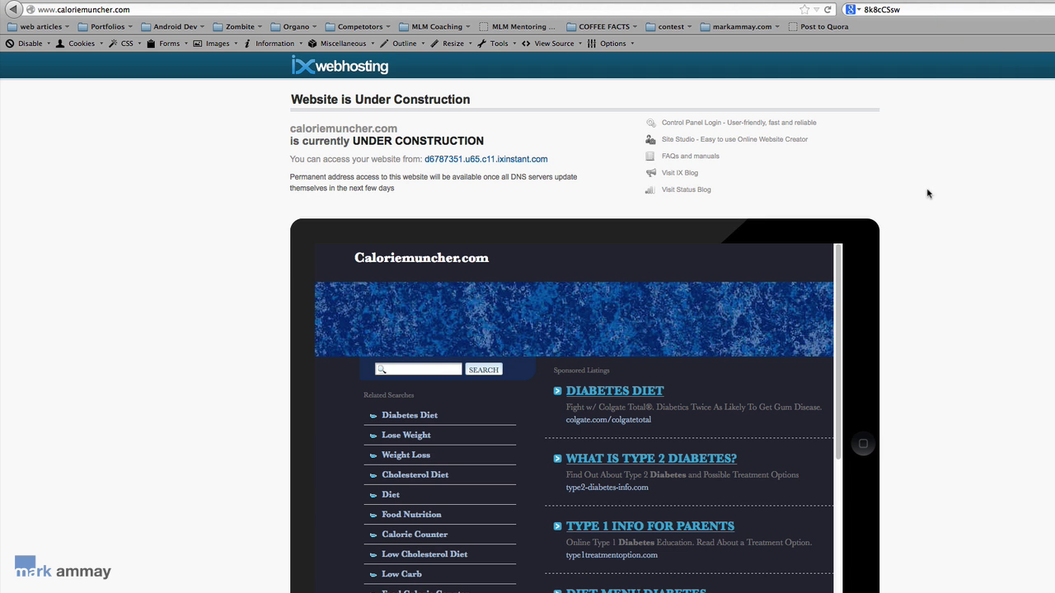
scroll(961, 217, down, 3)
scroll(962, 217, up, 3)
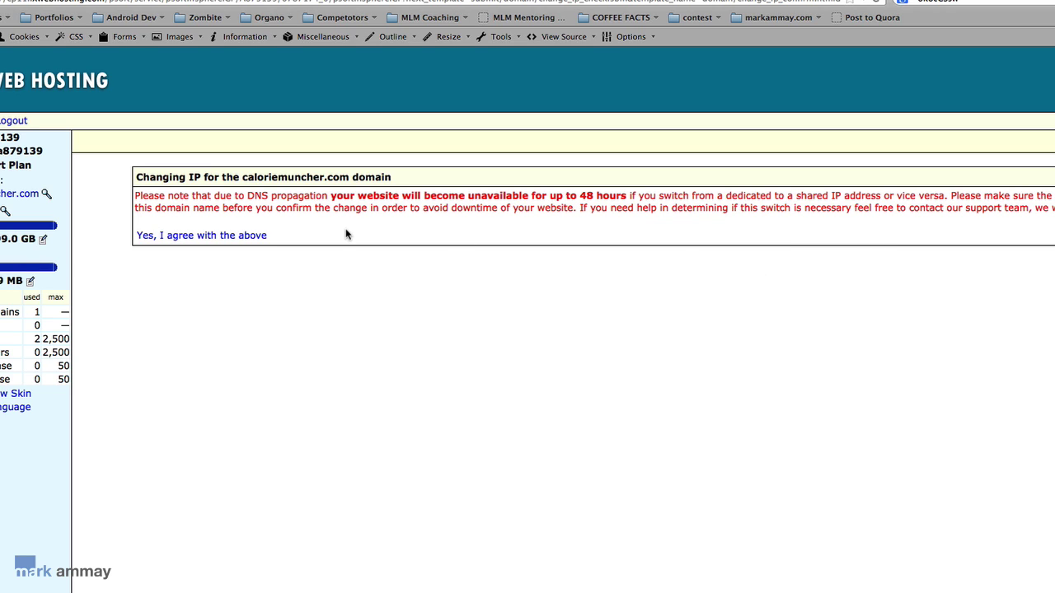
Confirm switching caloriemuncher.com to a dedicated IP despite the possible 48-hour downtime.
click(231, 238)
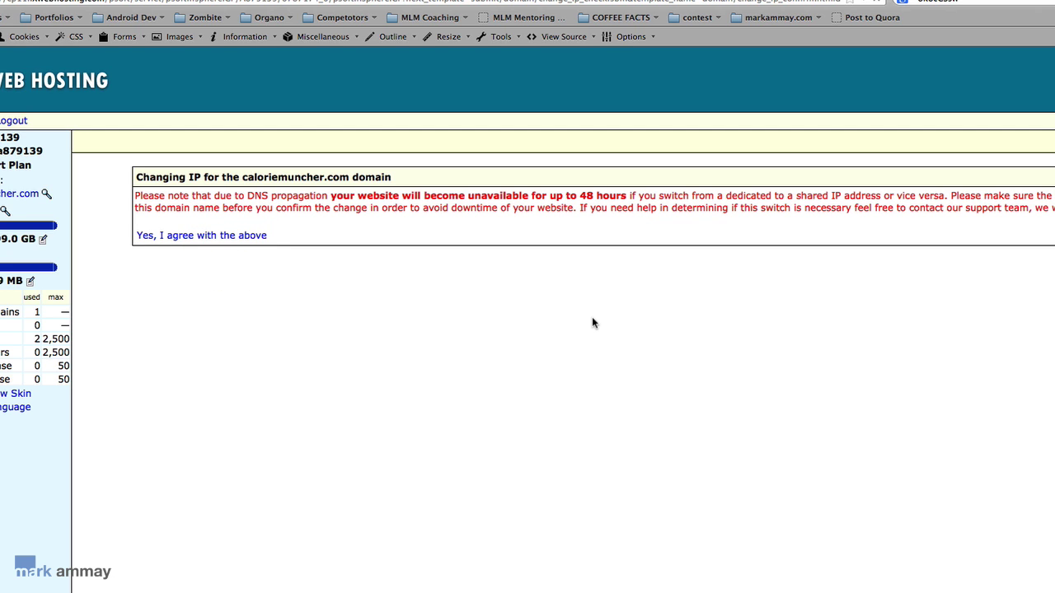